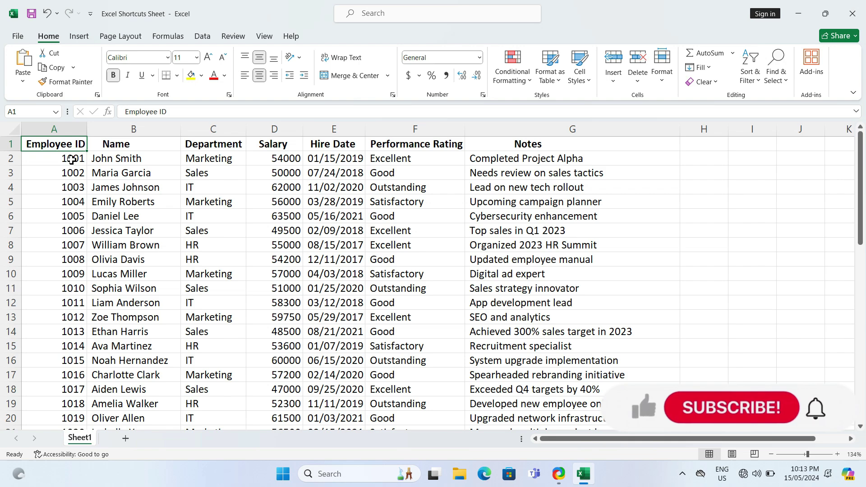
Step: Add a blank worksheet, move Sheet1 back to first place, and pick the Employee ID 1016 and 1018 cells
{"action": "key", "text": "shift+F11"}
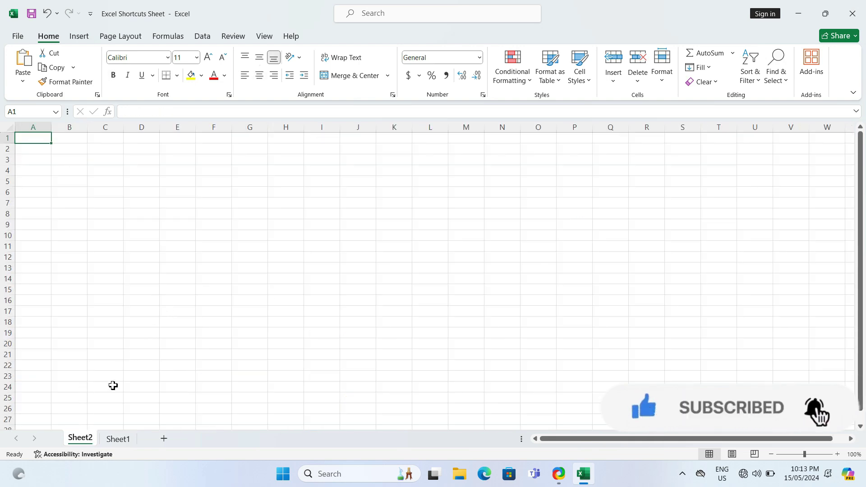
{"action": "left_click_drag", "start_coordinate": [115, 441], "coordinate": [79, 441]}
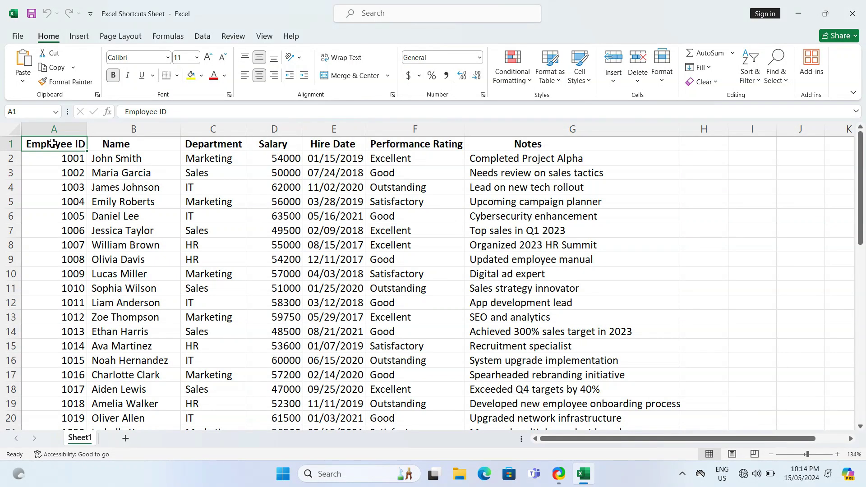
{"action": "left_click", "coordinate": [71, 377]}
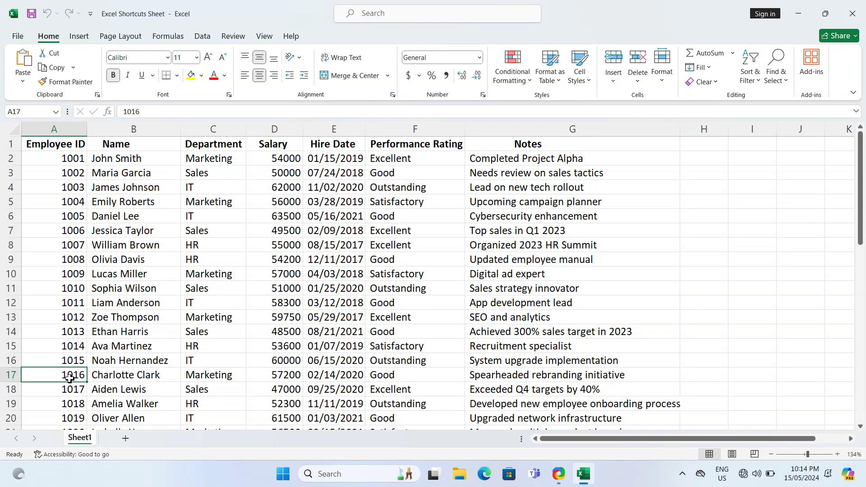
{"action": "left_click", "coordinate": [73, 408]}
Step: Jump from the Employee ID header to the last employee and back to the top
{"action": "left_click_drag", "start_coordinate": [861, 194], "coordinate": [864, 175]}
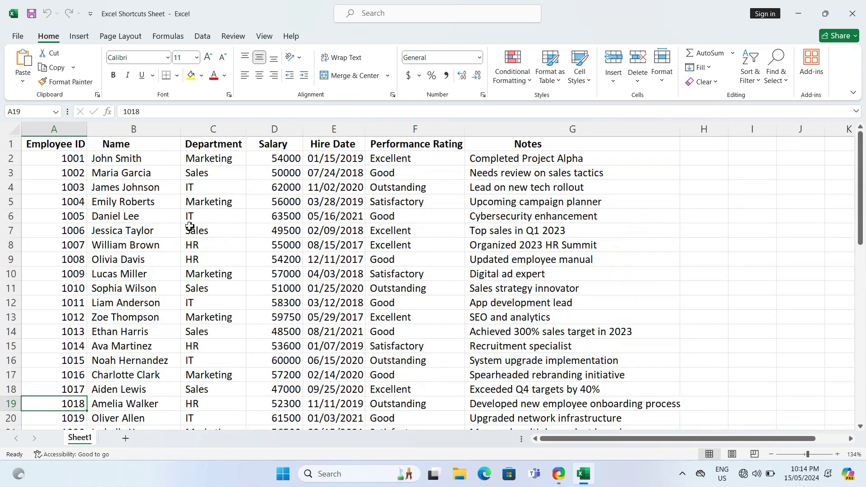
{"action": "left_click", "coordinate": [71, 146]}
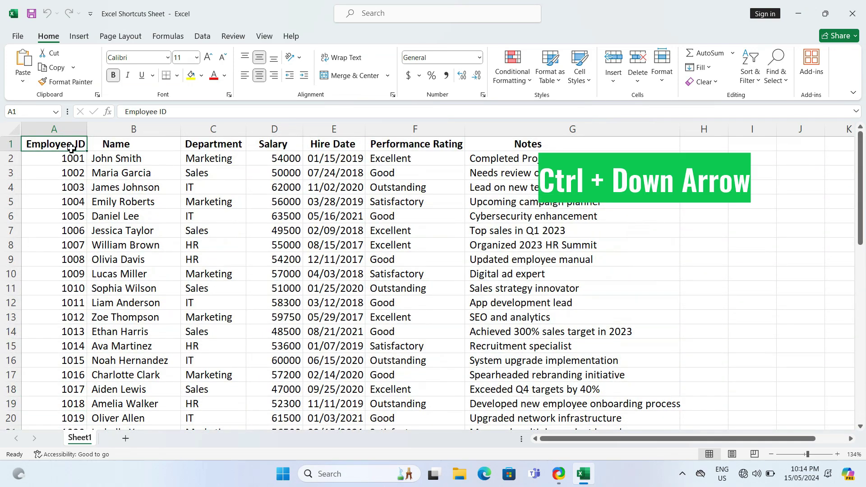
{"action": "key", "text": "ctrl+Down"}
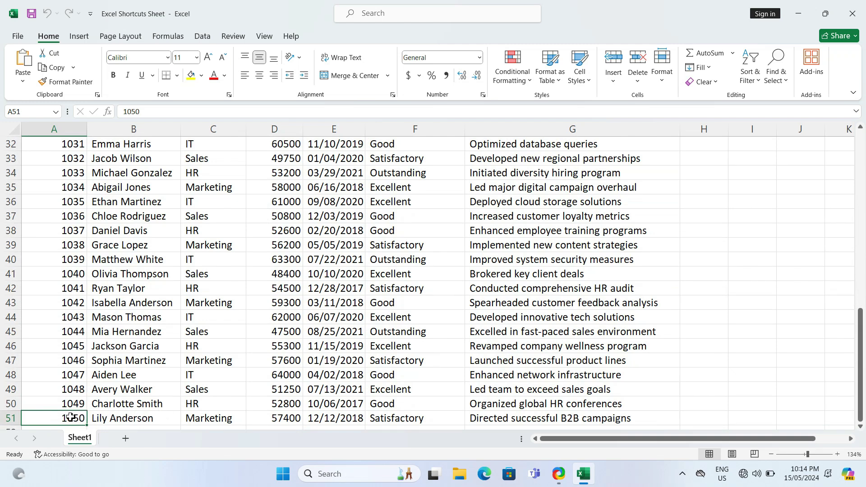
{"action": "key", "text": "ctrl+Up"}
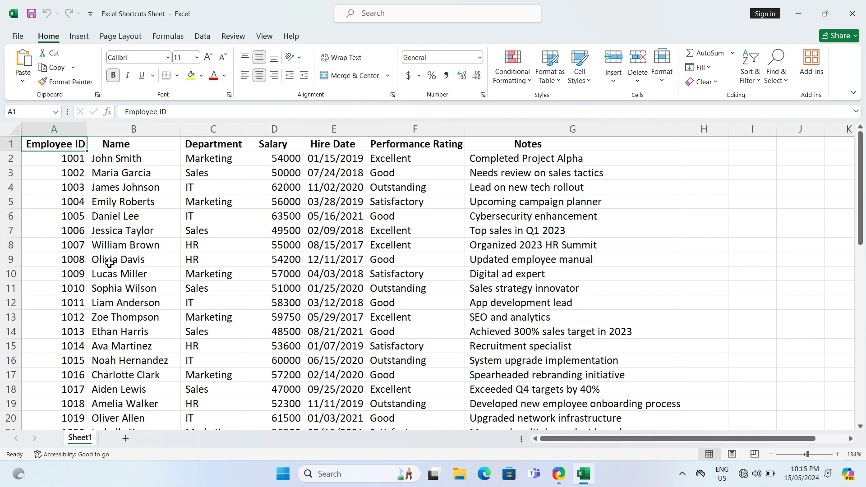
{"action": "left_click", "coordinate": [14, 276]}
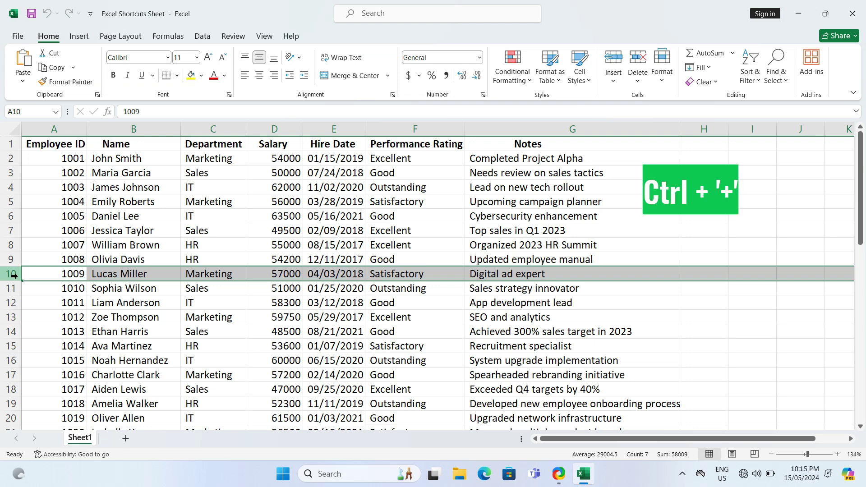
{"action": "key", "text": "ctrl+plus"}
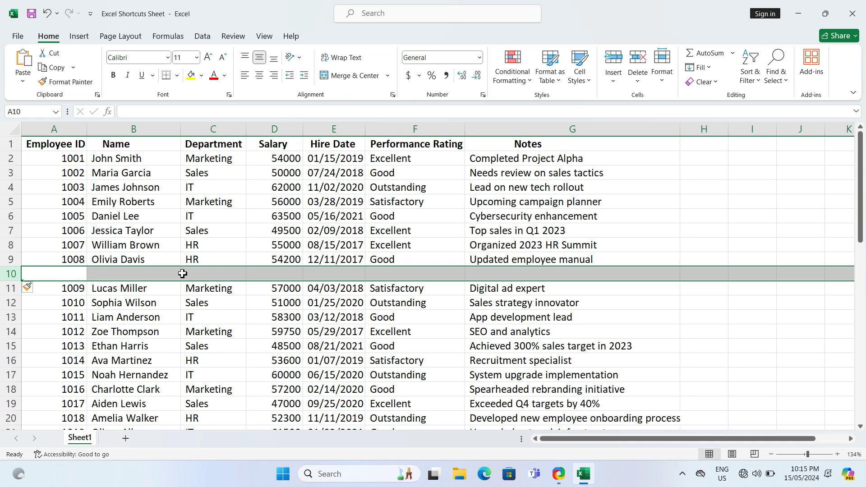
{"action": "left_click", "coordinate": [220, 131]}
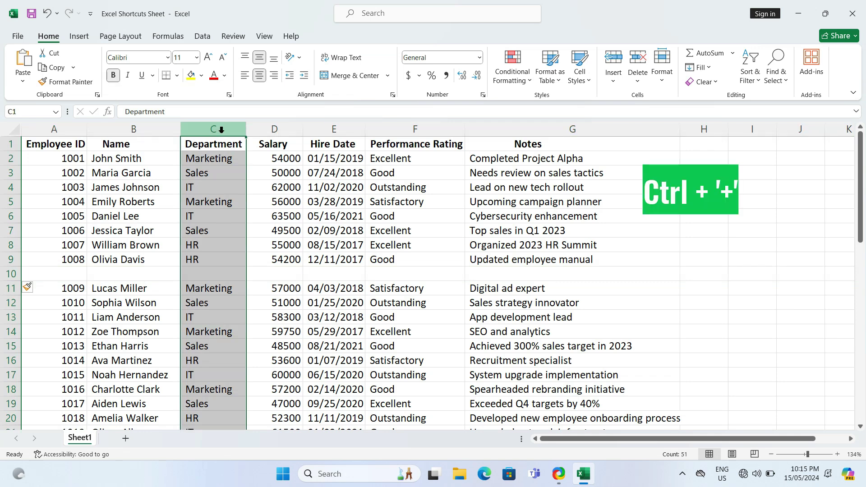
{"action": "key", "text": "ctrl+plus"}
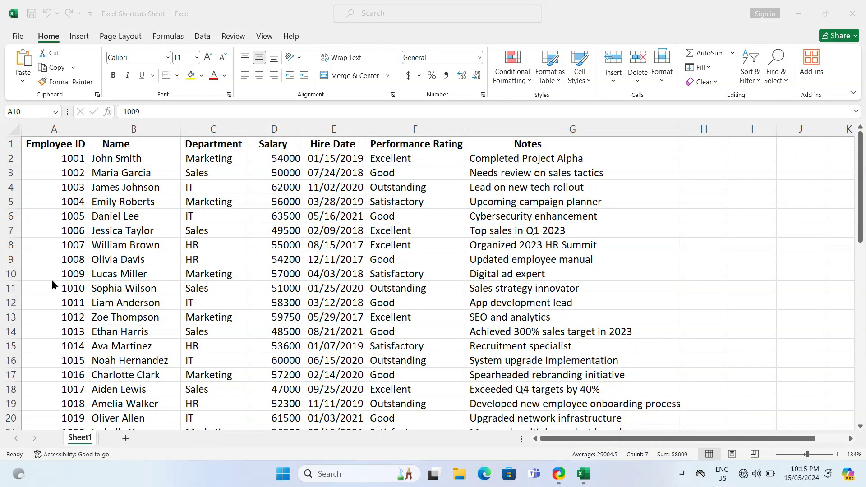
{"action": "key", "text": "shift+space"}
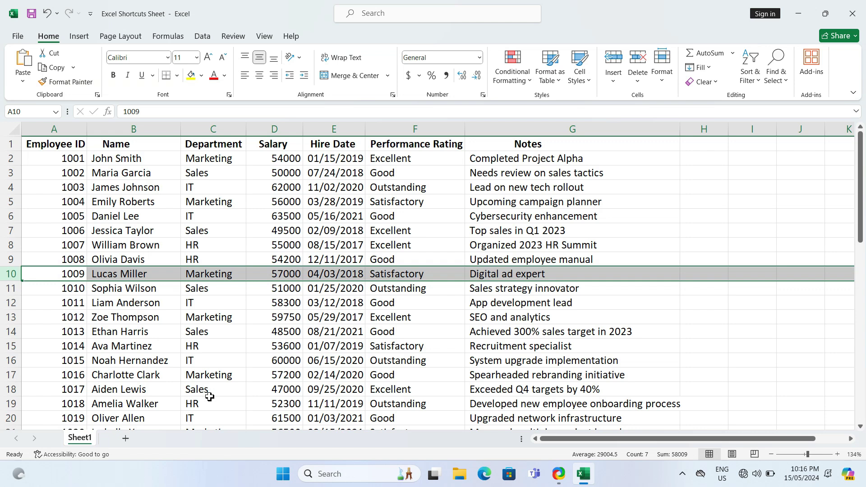
{"action": "left_click", "coordinate": [278, 276]}
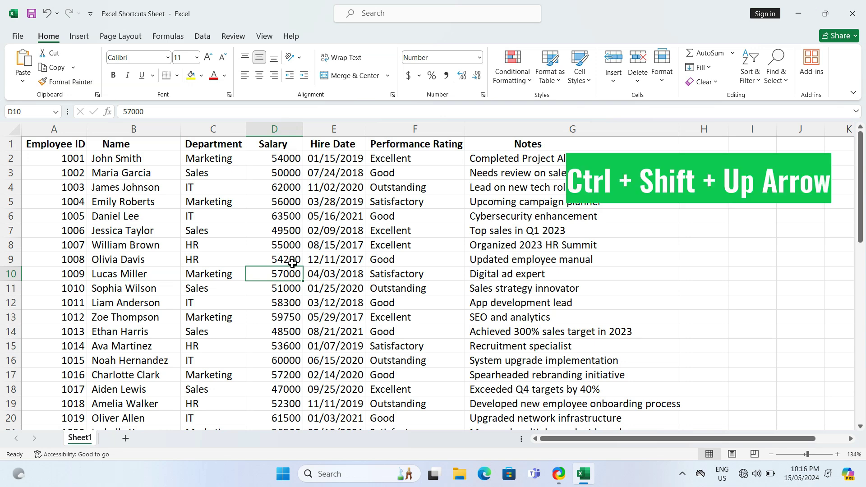
{"action": "key", "text": "ctrl+shift+Up"}
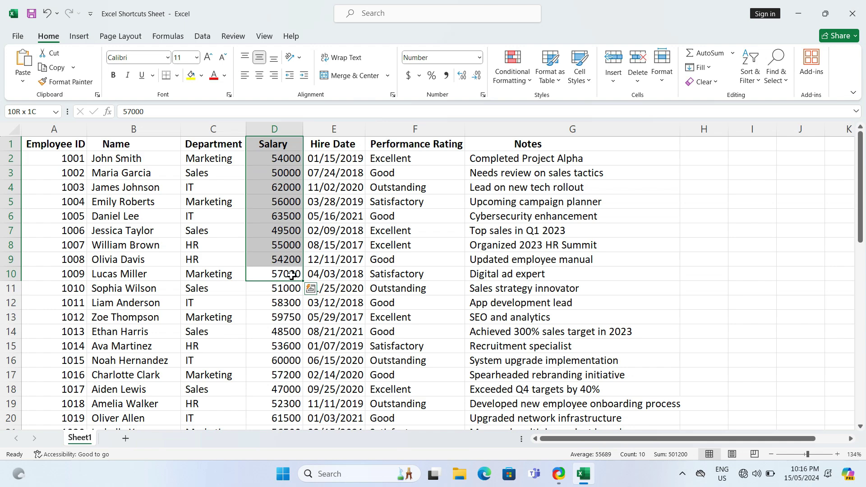
{"action": "left_click", "coordinate": [291, 275]}
{"action": "key", "text": "ctrl+shift+Down"}
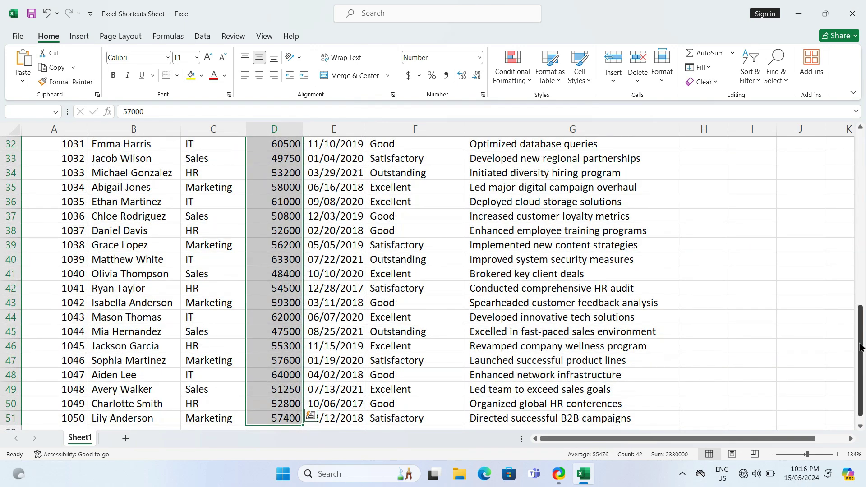
{"action": "left_click_drag", "start_coordinate": [860, 348], "coordinate": [852, 190]}
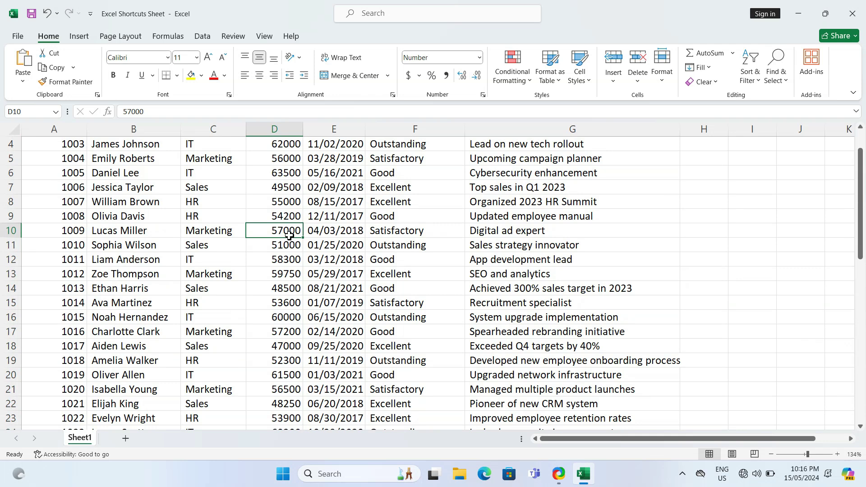
Step: Add the note 'type note' to the Digital ad expert cell G10
{"action": "left_click", "coordinate": [522, 233]}
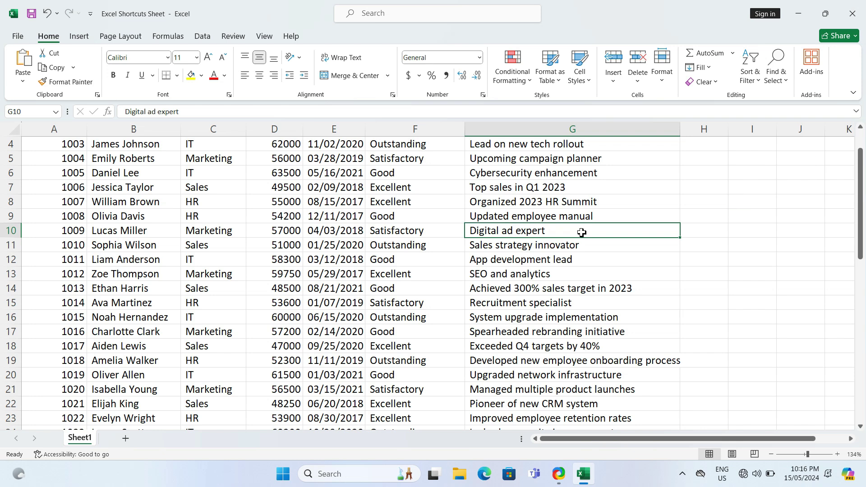
{"action": "key", "text": "shift+F2"}
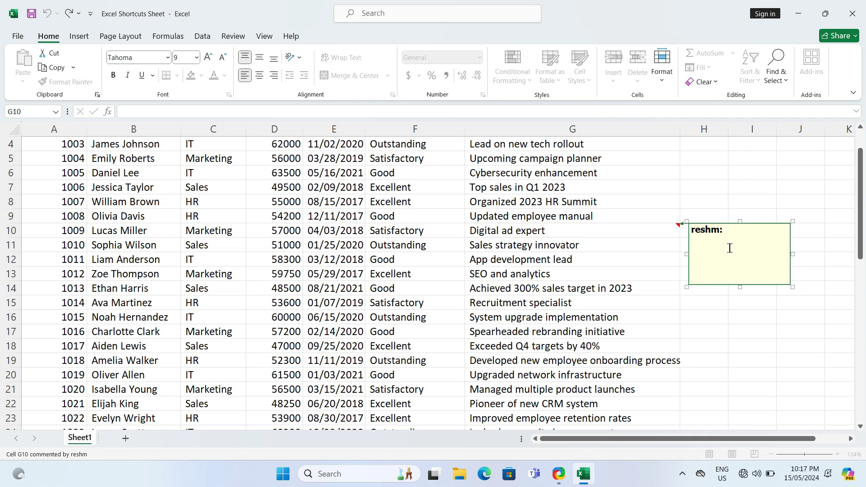
{"action": "type", "text": "type note"}
{"action": "left_click", "coordinate": [795, 194]}
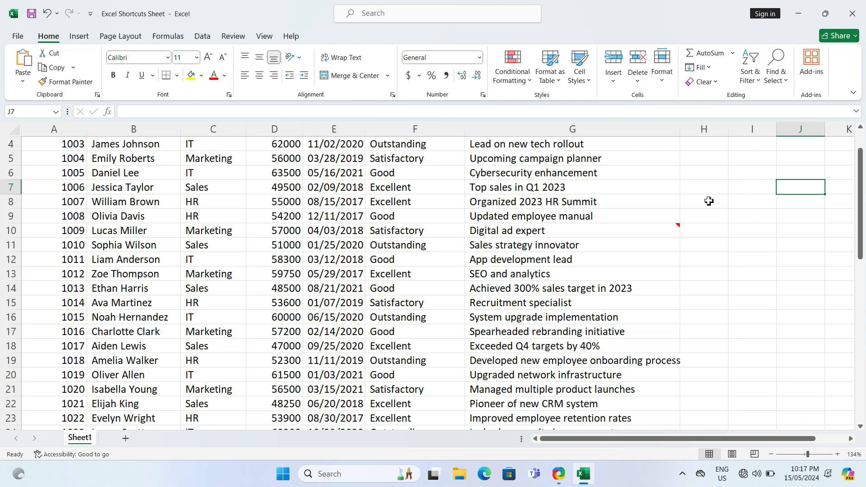
Step: Delete the 'type note' note from cell G10 through the cell's context menu
{"action": "left_click", "coordinate": [647, 231]}
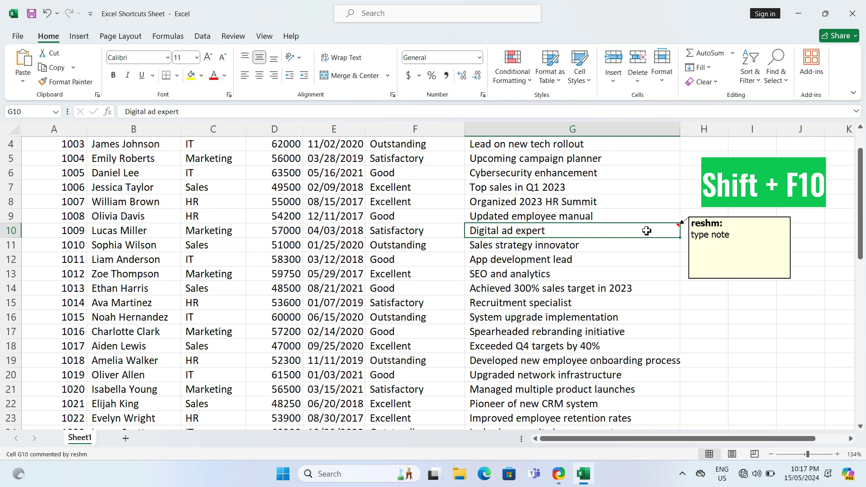
{"action": "key", "text": "shift+F10"}
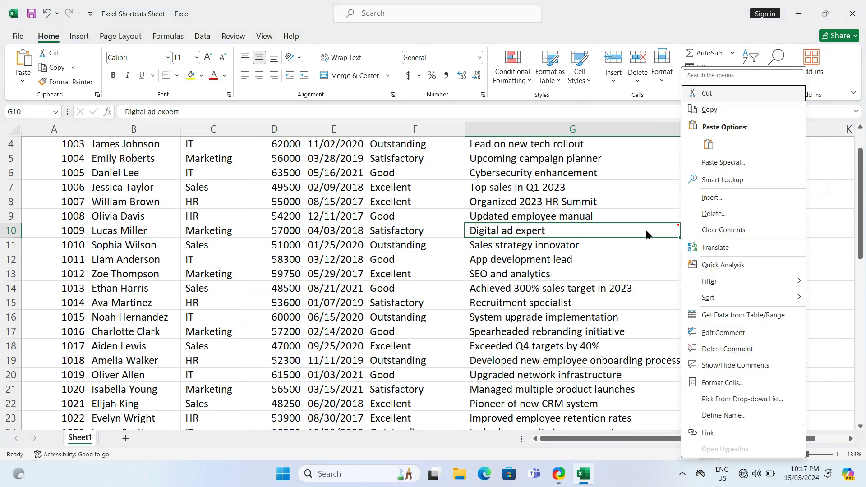
{"action": "key", "text": "m"}
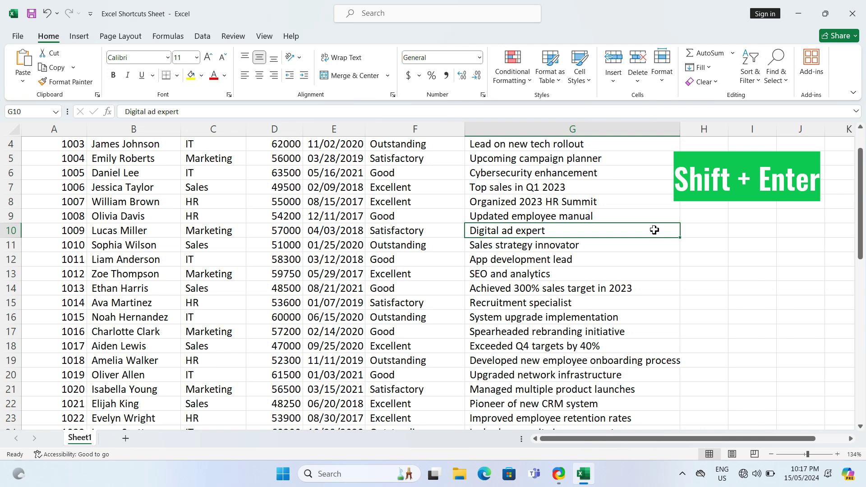
{"action": "key", "text": "shift+Return"}
{"action": "key", "text": "shift+Return"}
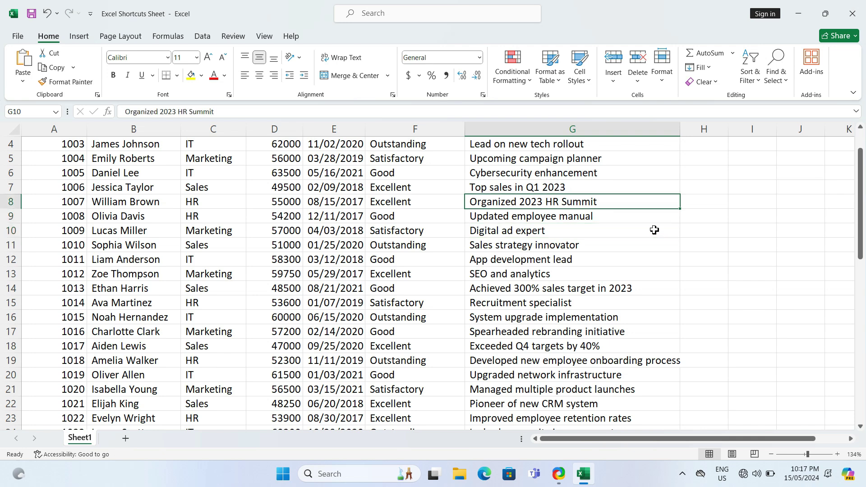
{"action": "key", "text": "shift+Return"}
{"action": "key", "text": "shift+Return"}
{"action": "key", "text": "shift+Return"}
{"action": "key", "text": "shift+Return"}
{"action": "key", "text": "shift+Return"}
{"action": "key", "text": "shift+Return"}
{"action": "key", "text": "shift+Return"}
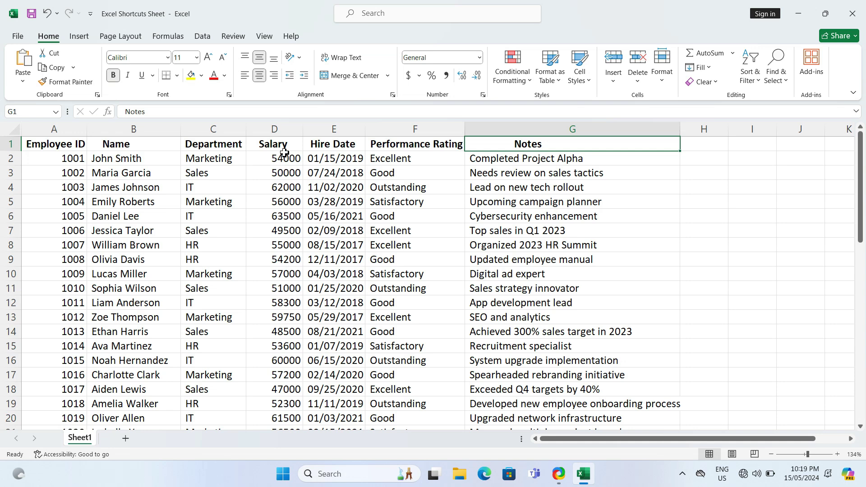
Step: Select the Salary column and browse the Format Cells alignment, font, border and fill settings
{"action": "left_click", "coordinate": [289, 130]}
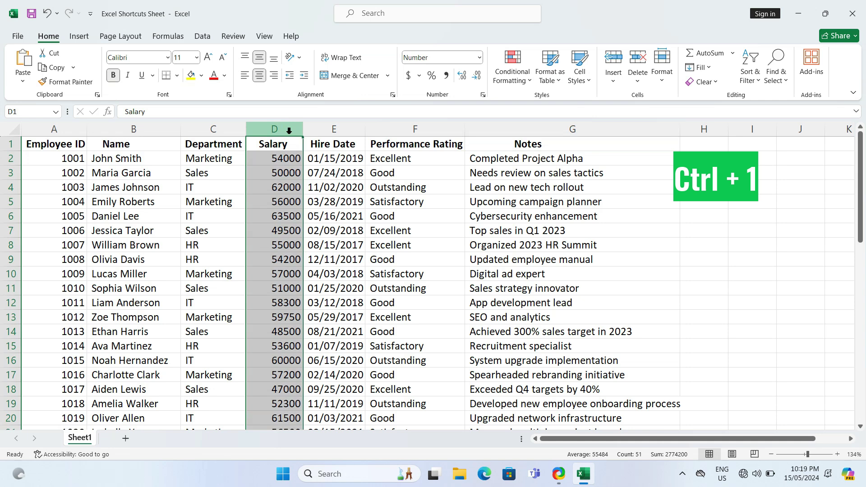
{"action": "key", "text": "ctrl+1"}
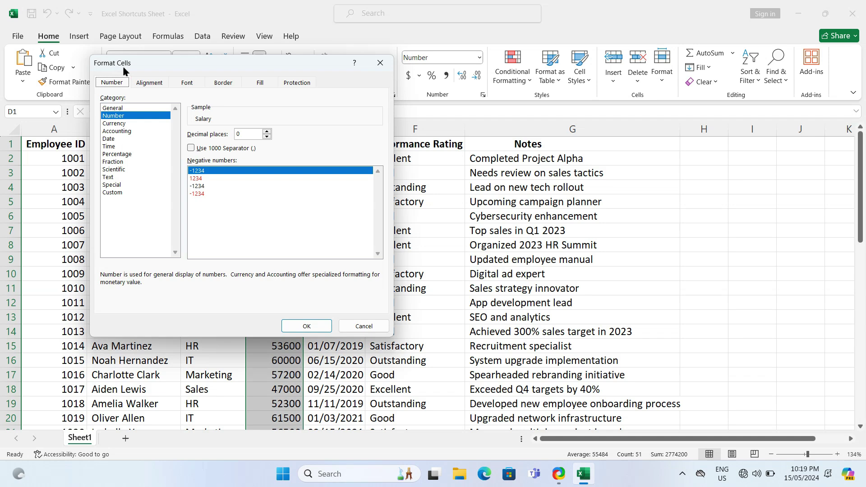
{"action": "left_click", "coordinate": [148, 85]}
{"action": "left_click", "coordinate": [187, 85]}
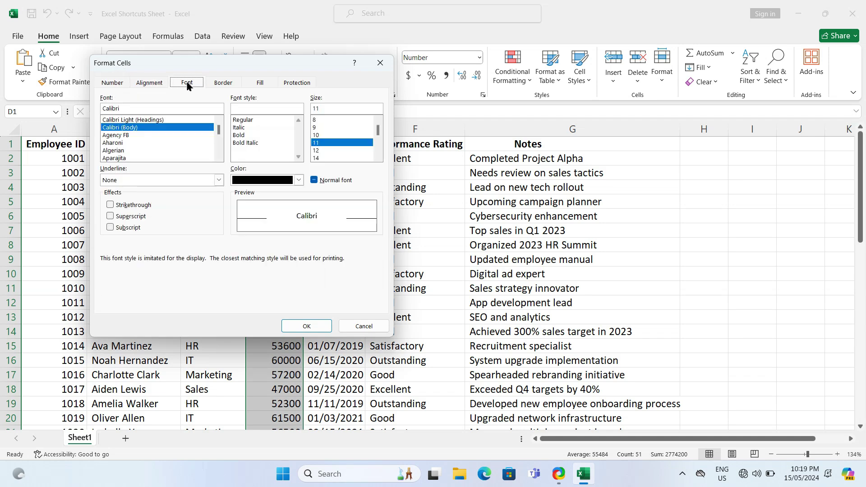
{"action": "left_click", "coordinate": [219, 84]}
{"action": "left_click", "coordinate": [261, 84]}
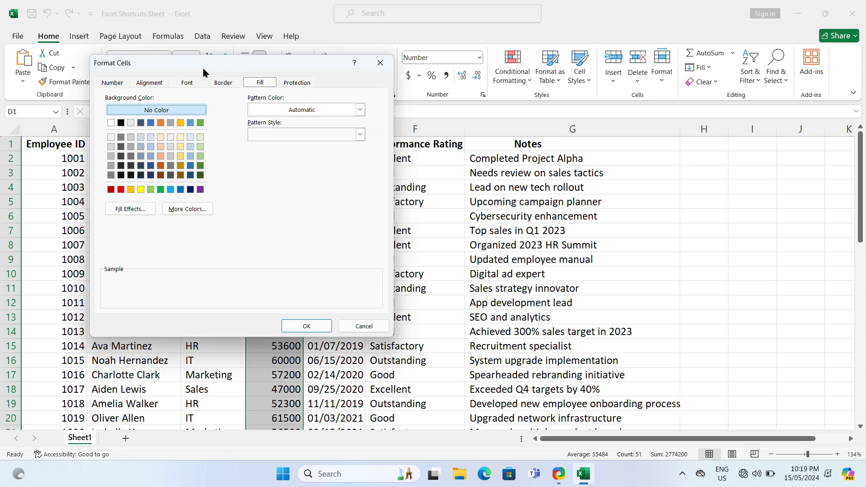
Step: Make the Salary column's font blue at size 12
{"action": "left_click", "coordinate": [191, 84]}
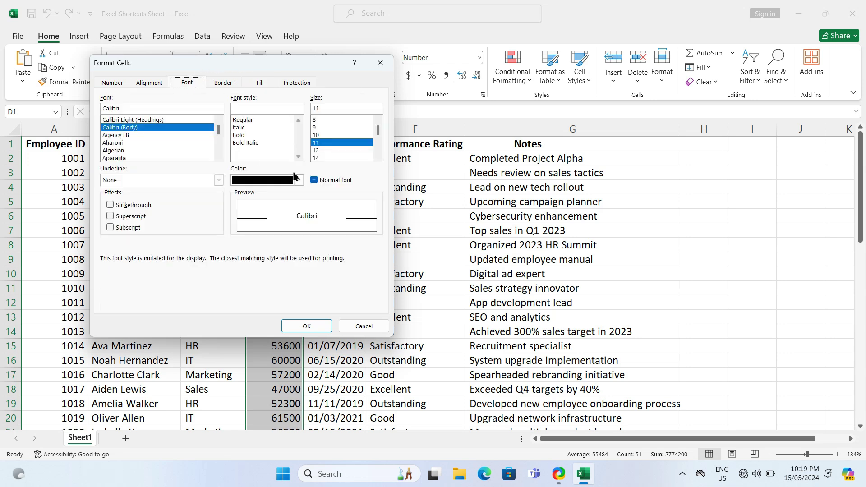
{"action": "left_click", "coordinate": [298, 180]}
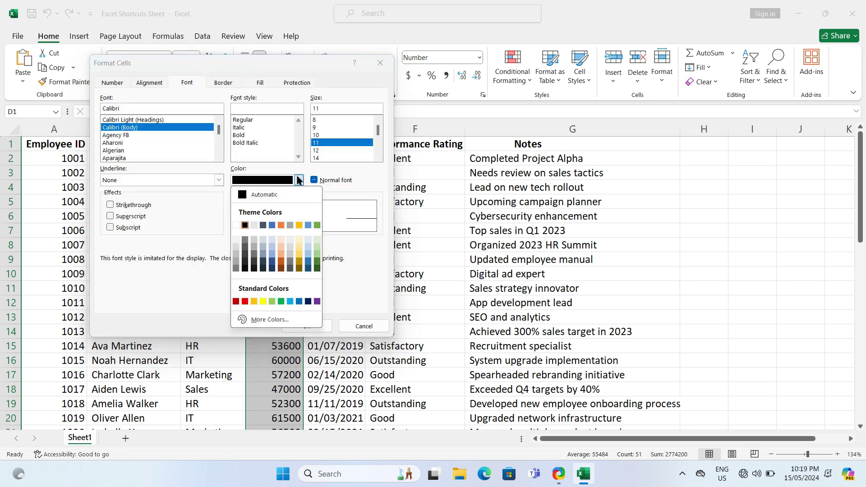
{"action": "left_click", "coordinate": [272, 225]}
{"action": "left_click", "coordinate": [329, 150]}
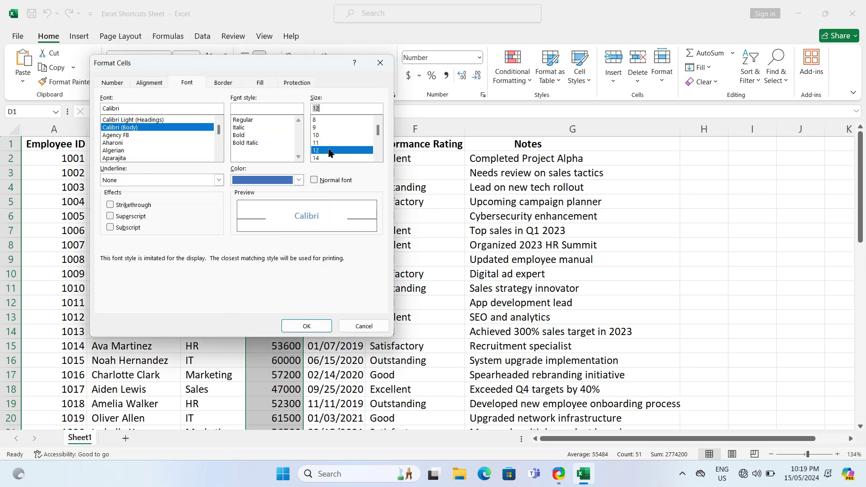
{"action": "left_click", "coordinate": [312, 326]}
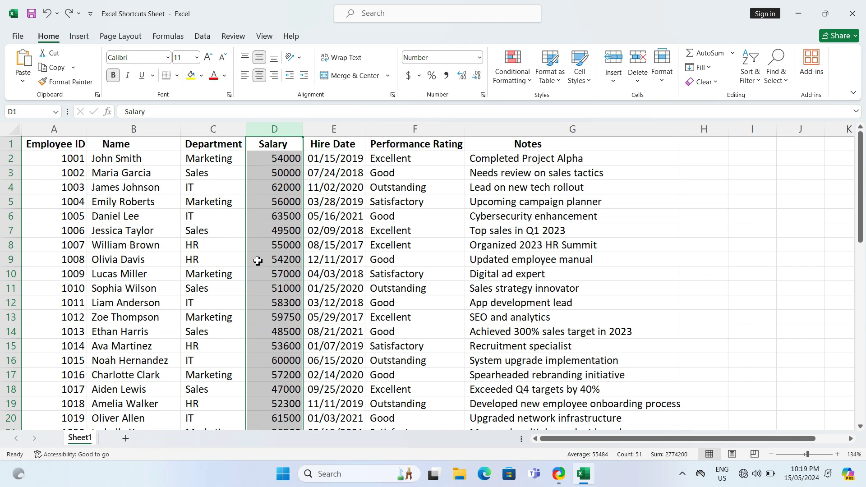
Step: Fill B10 yellow, then repeat the yellow fill on B11 with F4
{"action": "left_click", "coordinate": [152, 277]}
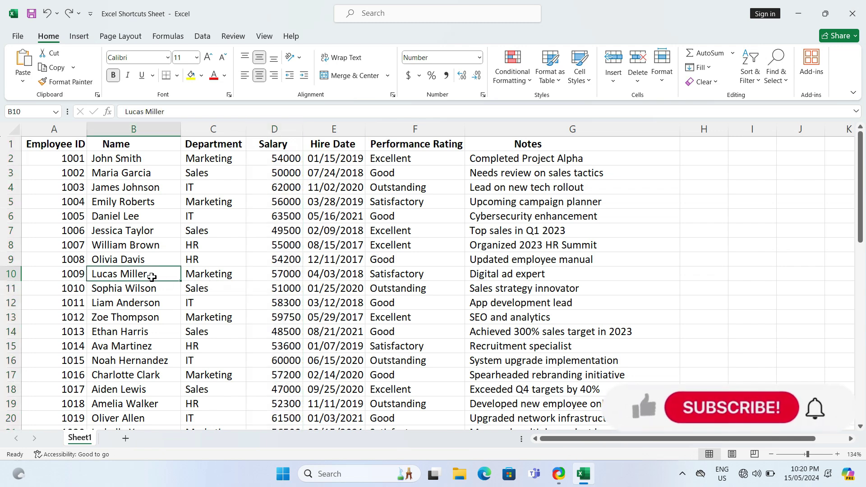
{"action": "left_click", "coordinate": [202, 79]}
{"action": "left_click", "coordinate": [215, 179]}
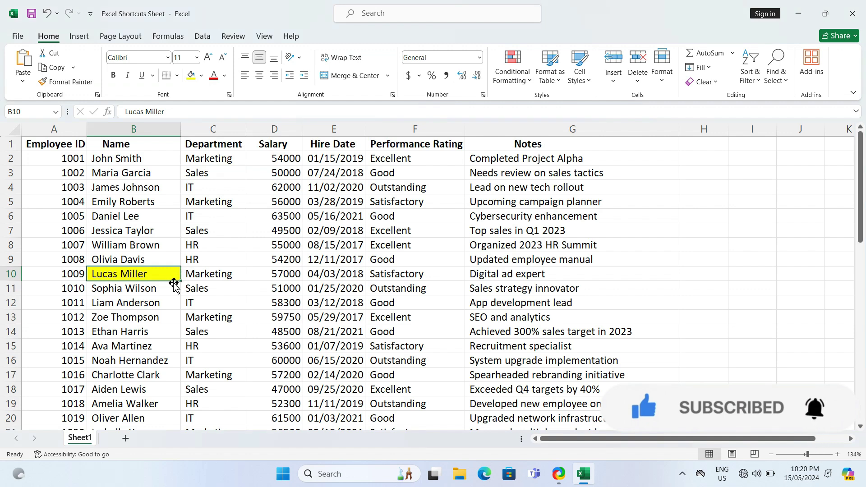
{"action": "key", "text": "F4"}
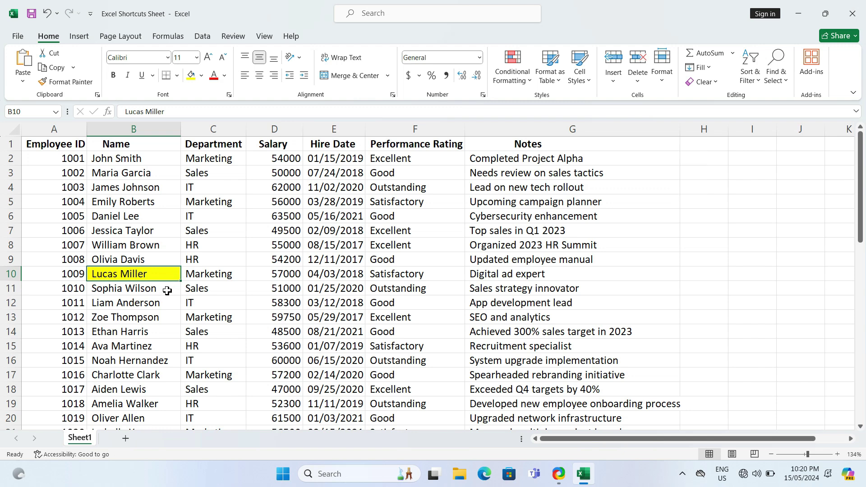
{"action": "left_click", "coordinate": [167, 290]}
{"action": "key", "text": "F4"}
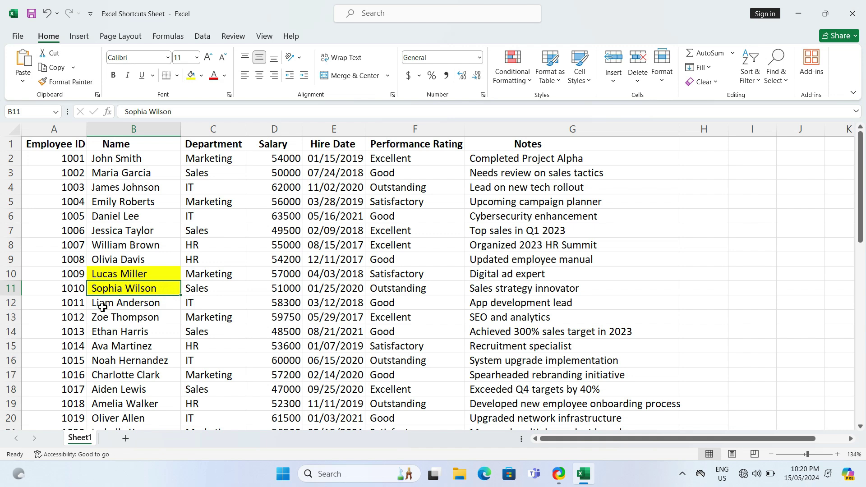
Step: Select row 12 and insert two blank rows there with Ctrl+Shift+Plus
{"action": "left_click", "coordinate": [18, 305]}
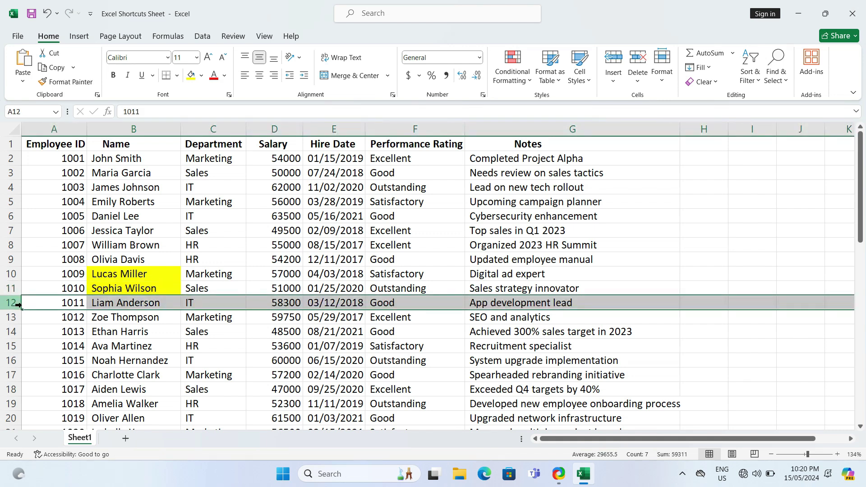
{"action": "key", "text": "ctrl+shift+plus"}
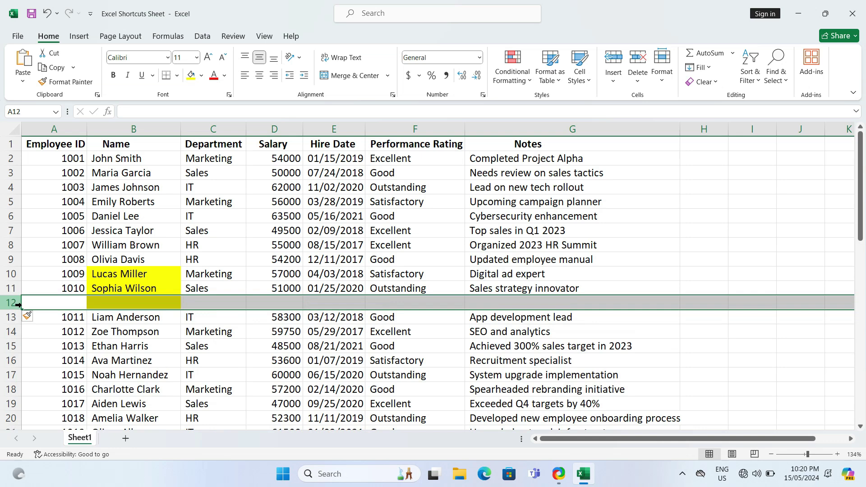
{"action": "key", "text": "ctrl+shift+plus"}
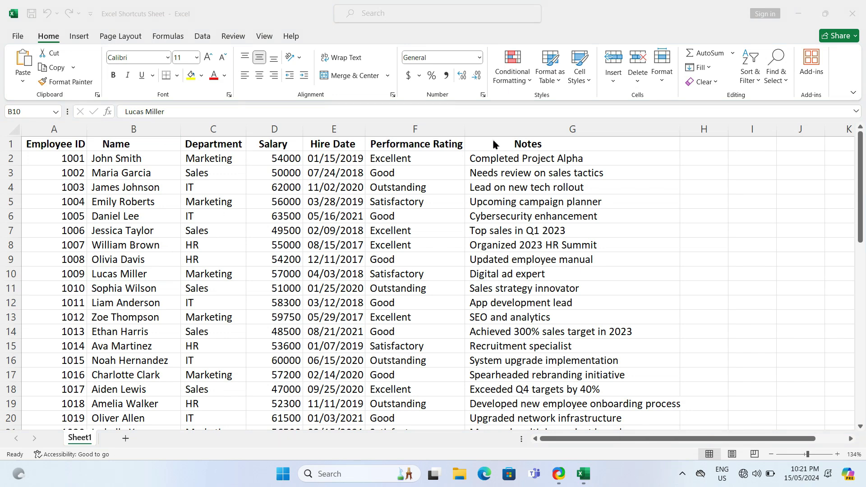
{"action": "left_click", "coordinate": [215, 129]}
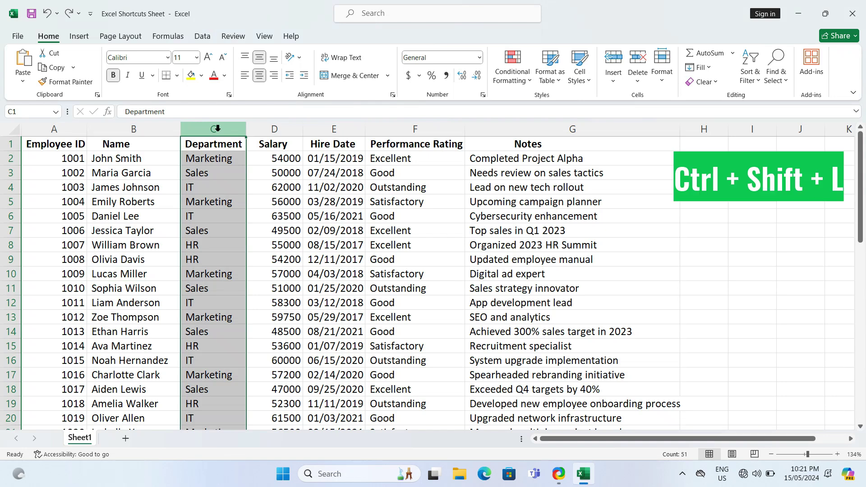
{"action": "key", "text": "ctrl+shift+l"}
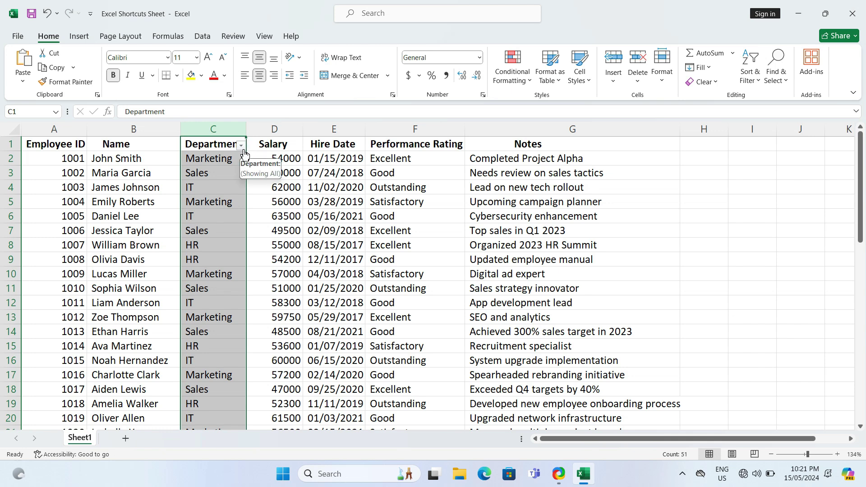
{"action": "left_click", "coordinate": [241, 145]}
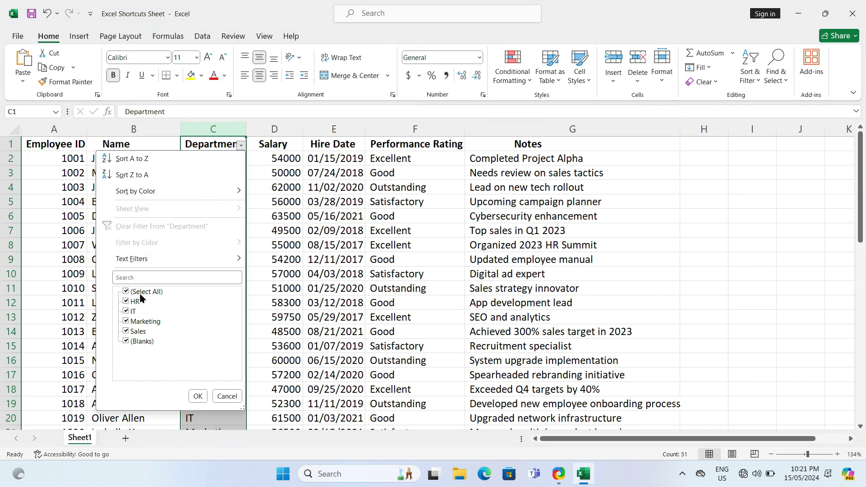
{"action": "left_click", "coordinate": [125, 292]}
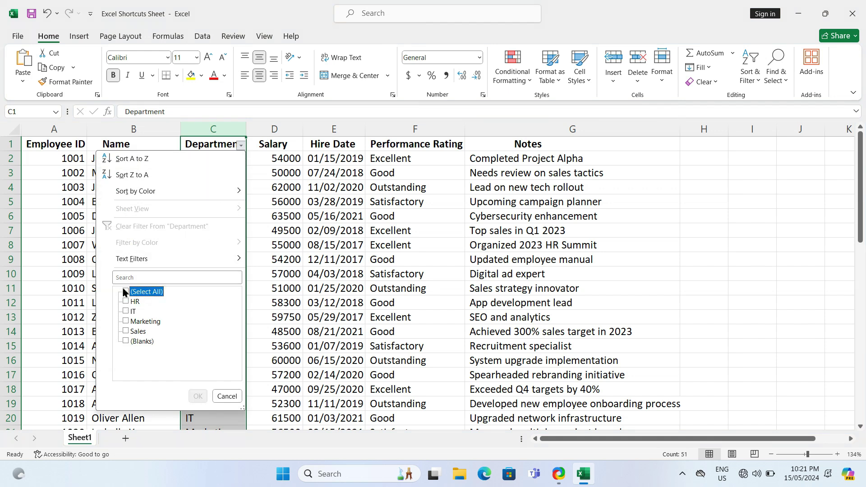
{"action": "left_click", "coordinate": [126, 332]}
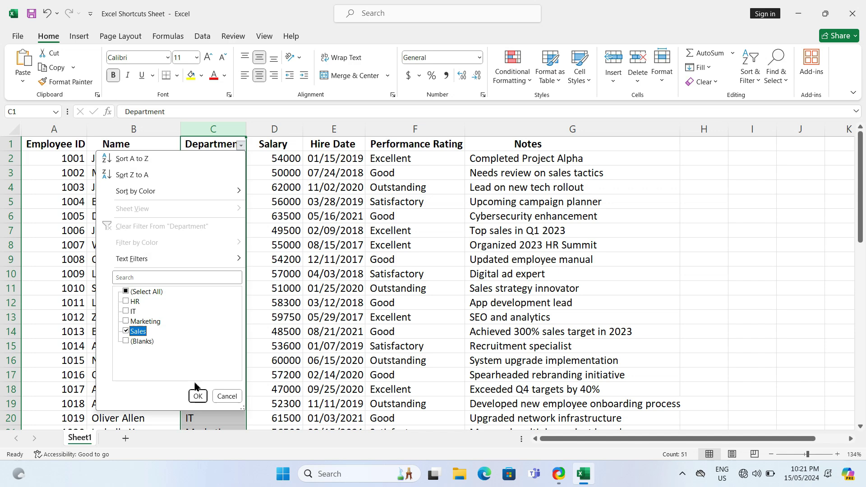
{"action": "left_click", "coordinate": [197, 397]}
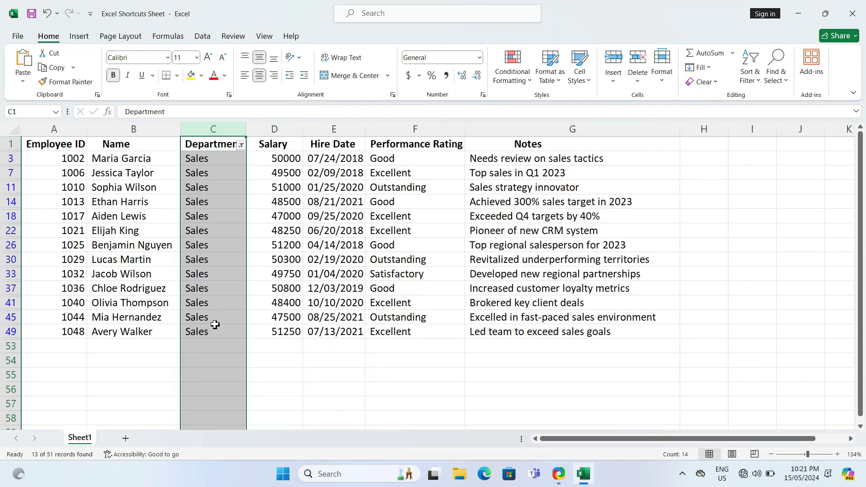
{"action": "key", "text": "alt+d"}
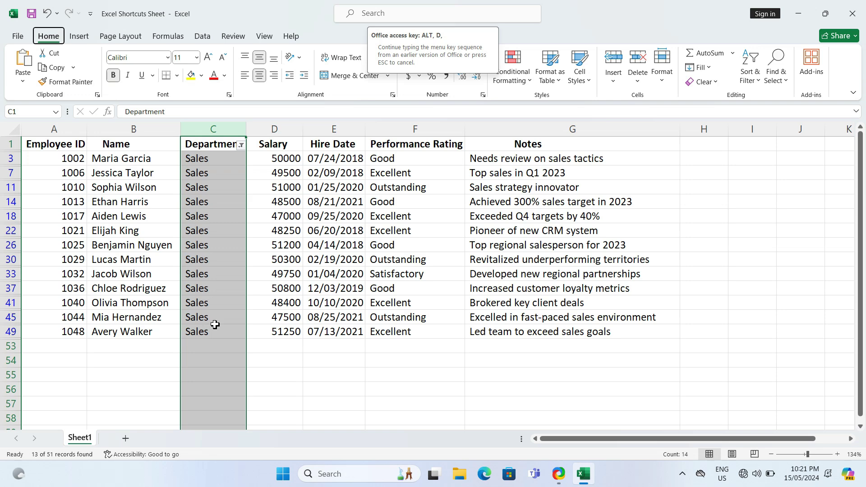
{"action": "key", "text": "f"}
{"action": "key", "text": "alt+d"}
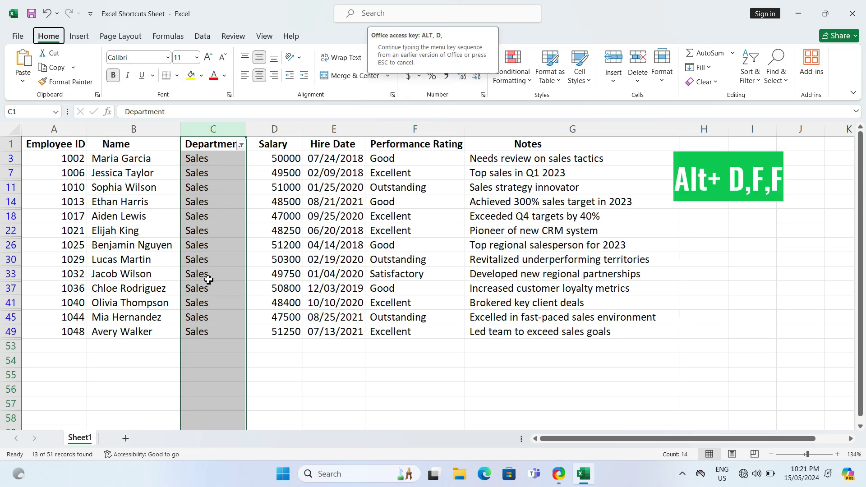
{"action": "key", "text": "f"}
{"action": "key", "text": "f"}
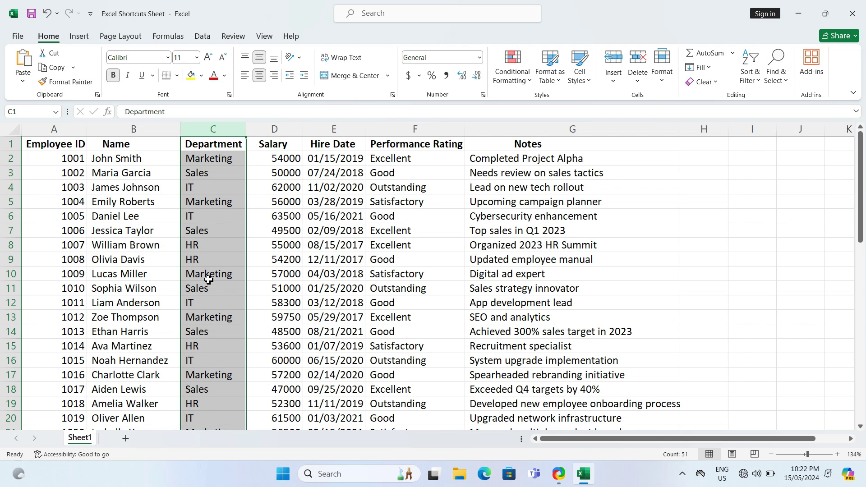
Step: Select row 11 from B11, then select the whole Name column B with Ctrl+Space
{"action": "left_click", "coordinate": [102, 292]}
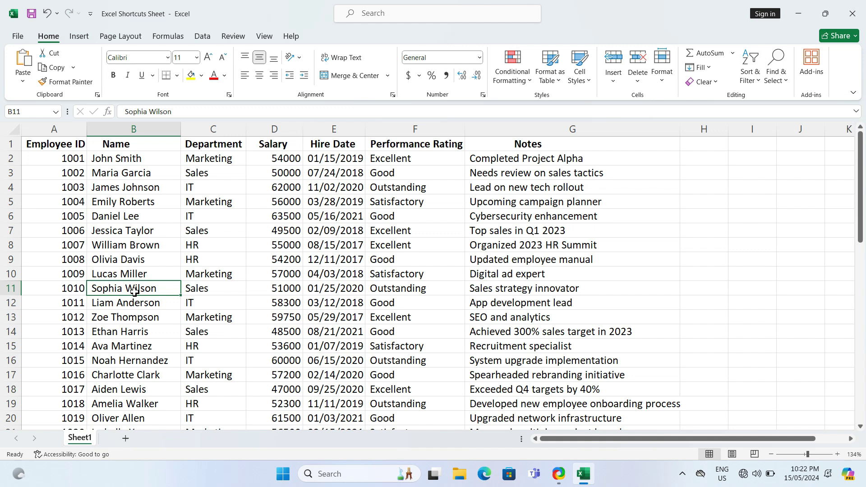
{"action": "key", "text": "shift+space"}
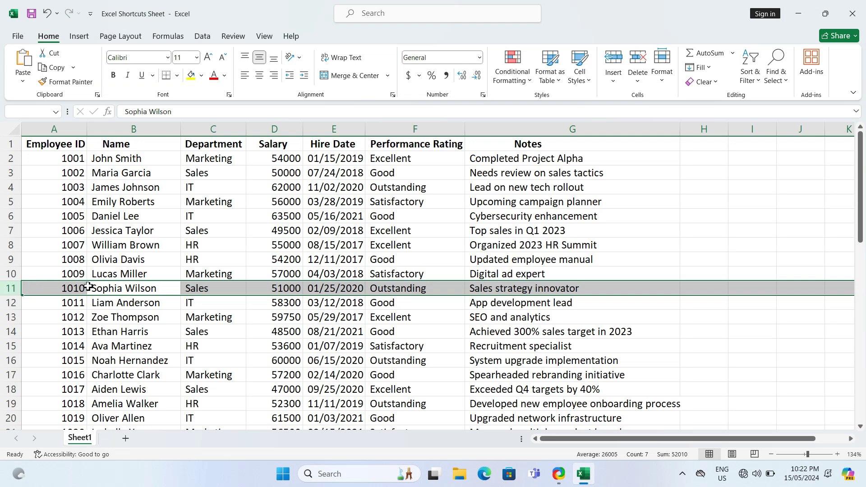
{"action": "left_click", "coordinate": [117, 288]}
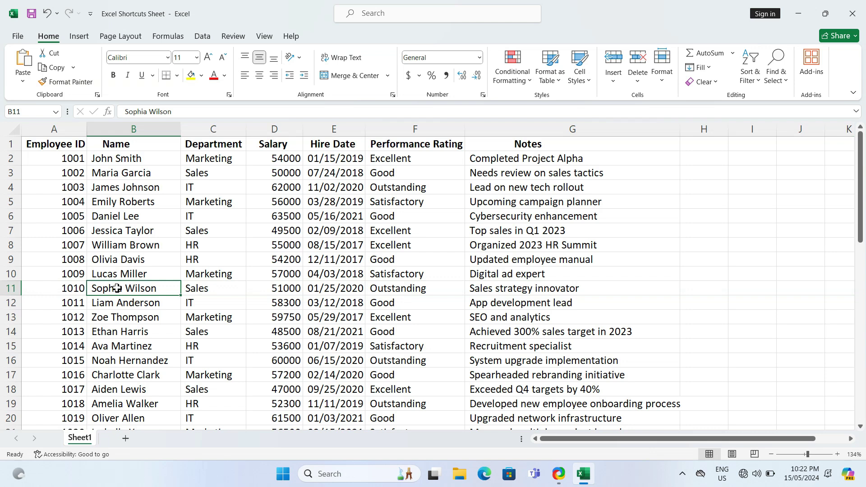
{"action": "key", "text": "ctrl+space"}
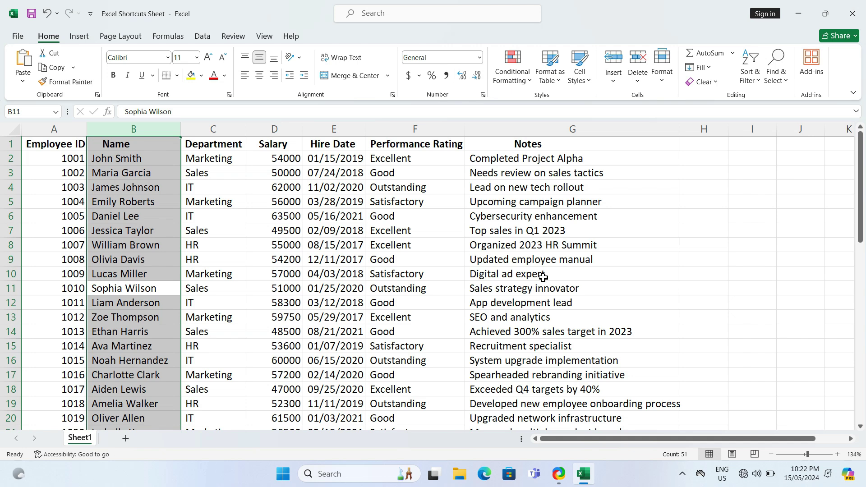
Step: Insert today's date (15/05/2024) in H10 and the current time (10:23 PM) in H12
{"action": "left_click", "coordinate": [706, 277]}
{"action": "key", "text": "ctrl+shift+1"}
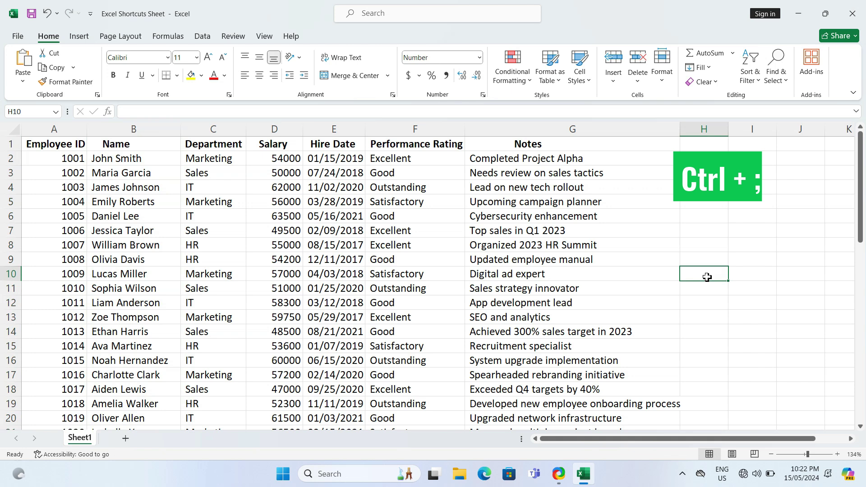
{"action": "key", "text": "ctrl+semicolon"}
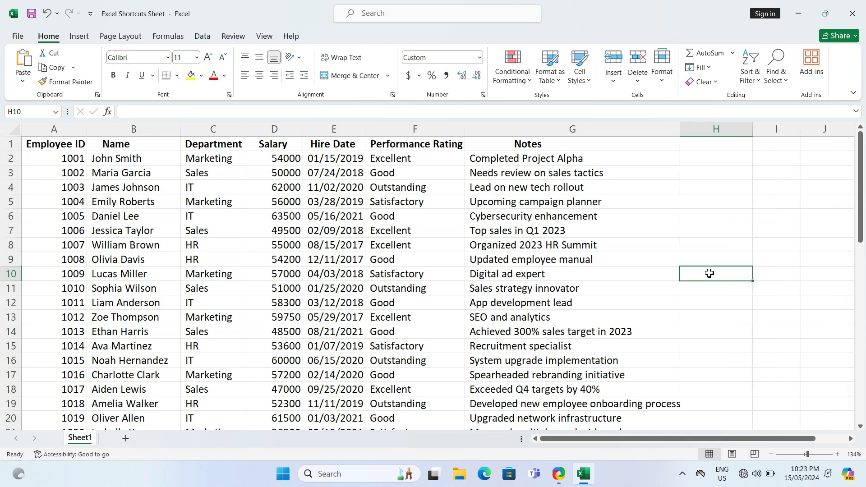
{"action": "key", "text": "ctrl+semicolon"}
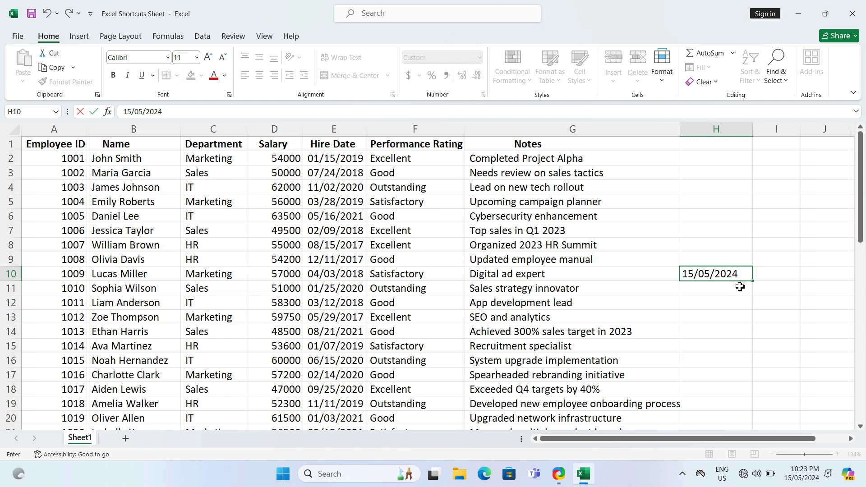
{"action": "left_click", "coordinate": [720, 303]}
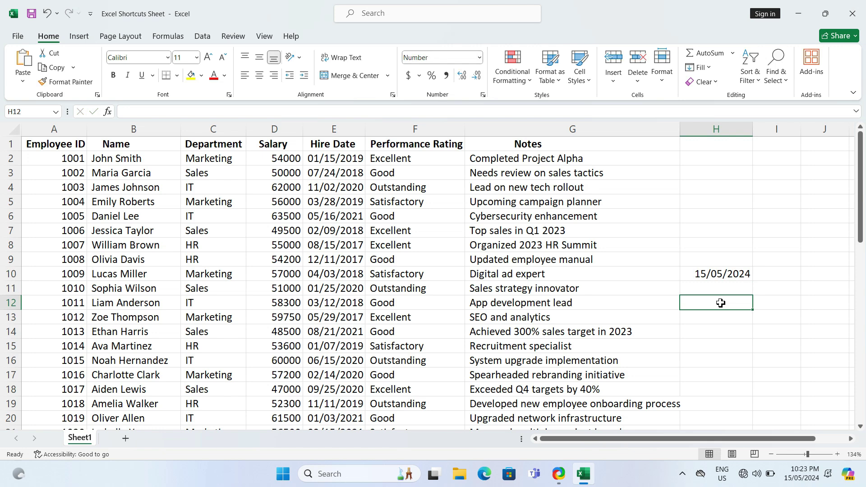
{"action": "key", "text": "ctrl+shift+asciitilde"}
{"action": "key", "text": "ctrl+shift+colon"}
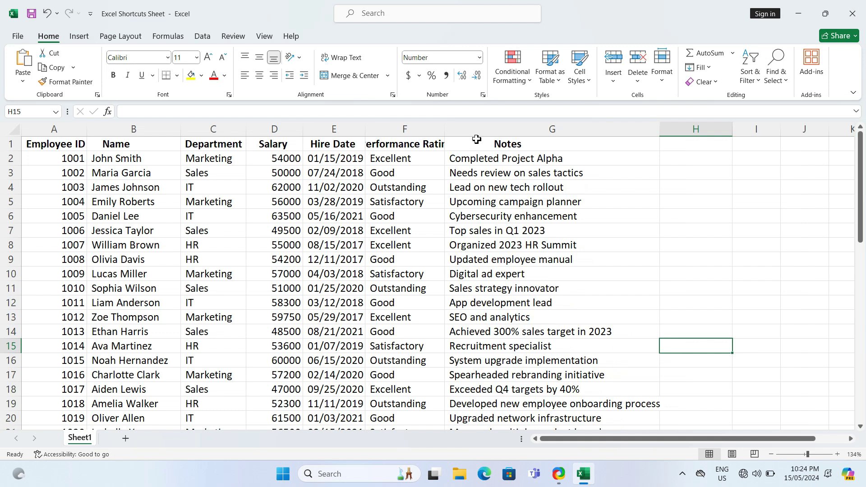
Step: AutoFit column F's width to its Performance Rating contents using Alt, H, O, I
{"action": "left_click", "coordinate": [407, 130]}
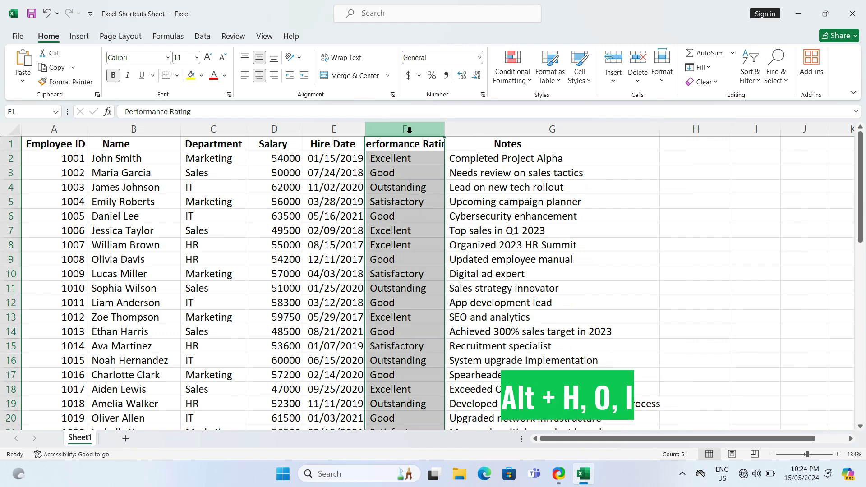
{"action": "key", "text": "alt+h"}
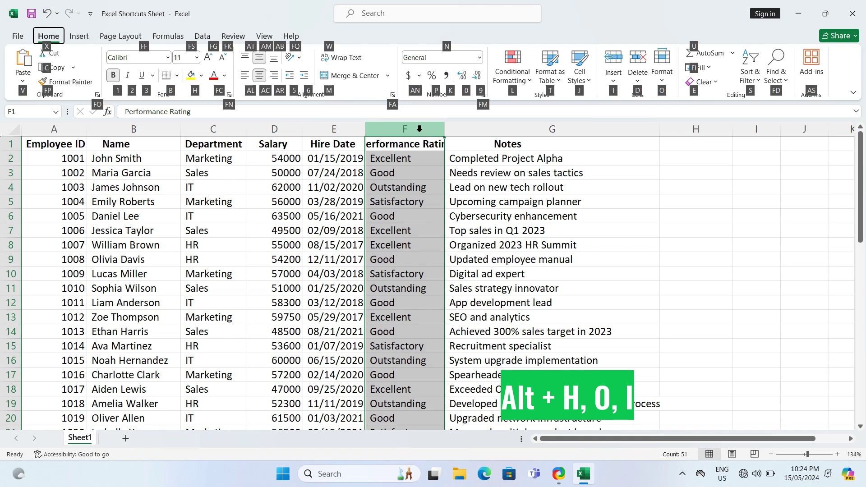
{"action": "key", "text": "o"}
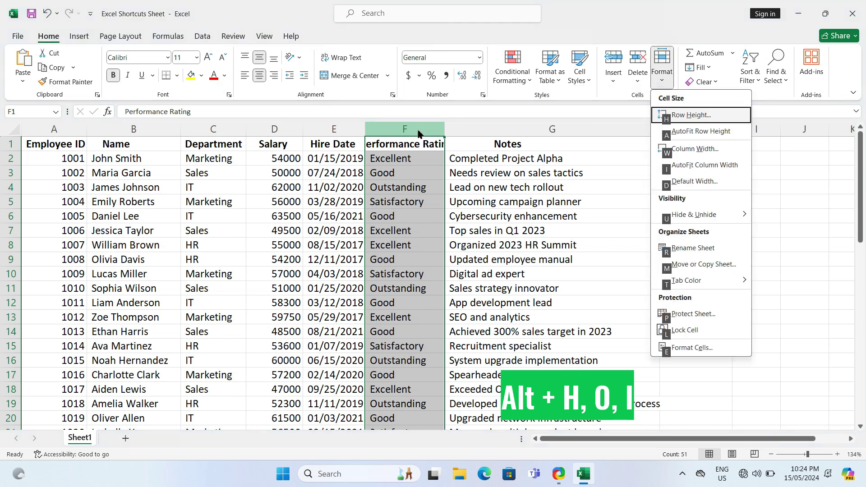
{"action": "key", "text": "i"}
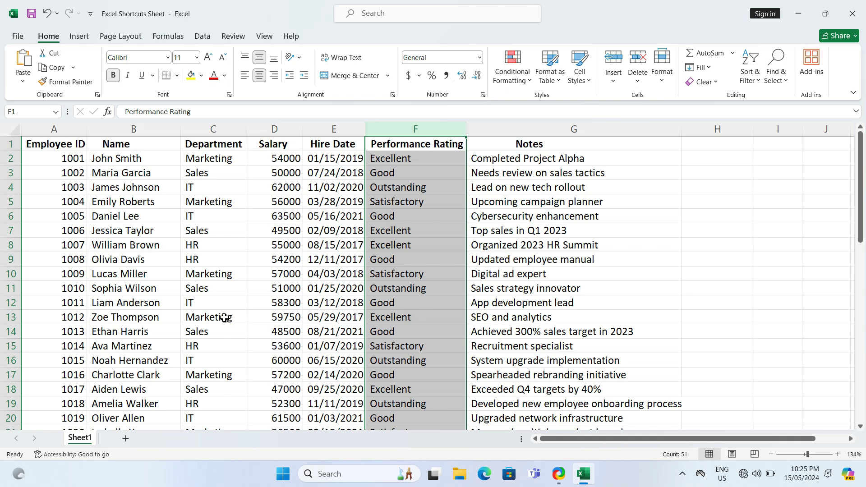
Step: Extend a selection from C13 to the end of row 13's data, then back to column A
{"action": "left_click", "coordinate": [197, 319]}
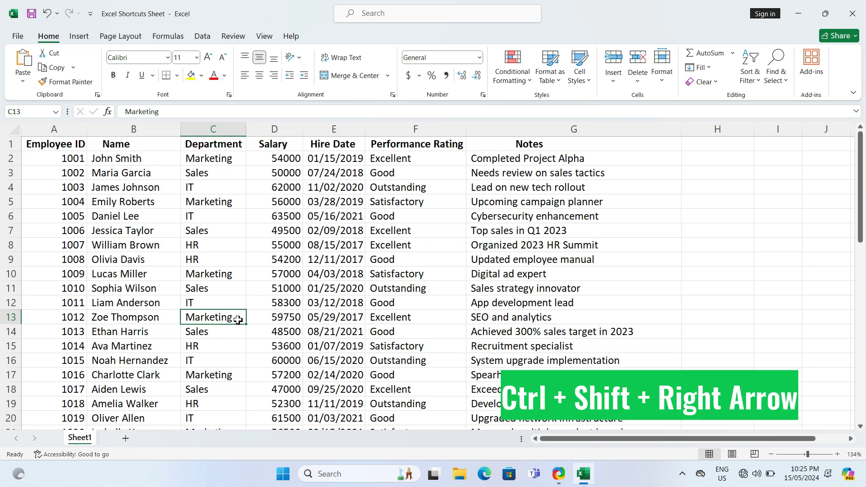
{"action": "key", "text": "ctrl+shift+Right"}
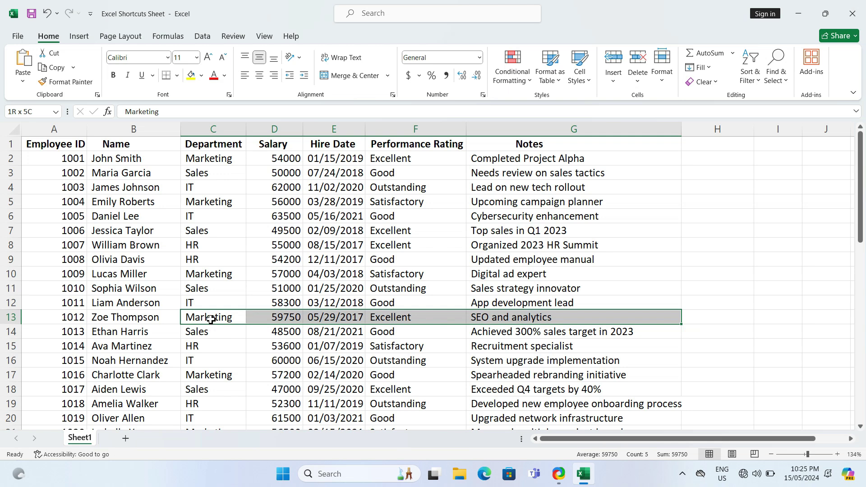
{"action": "key", "text": "ctrl+shift+Left"}
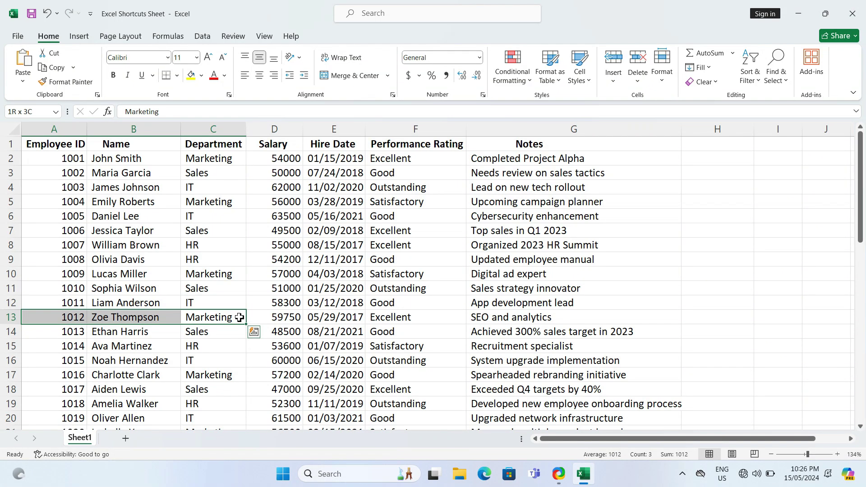
{"action": "left_click", "coordinate": [239, 318]}
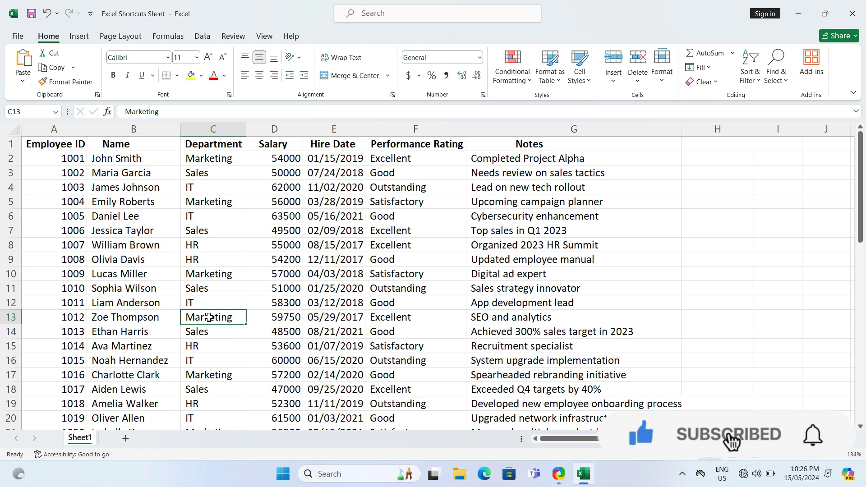
{"action": "left_click", "coordinate": [11, 317]}
{"action": "key", "text": "ctrl+9"}
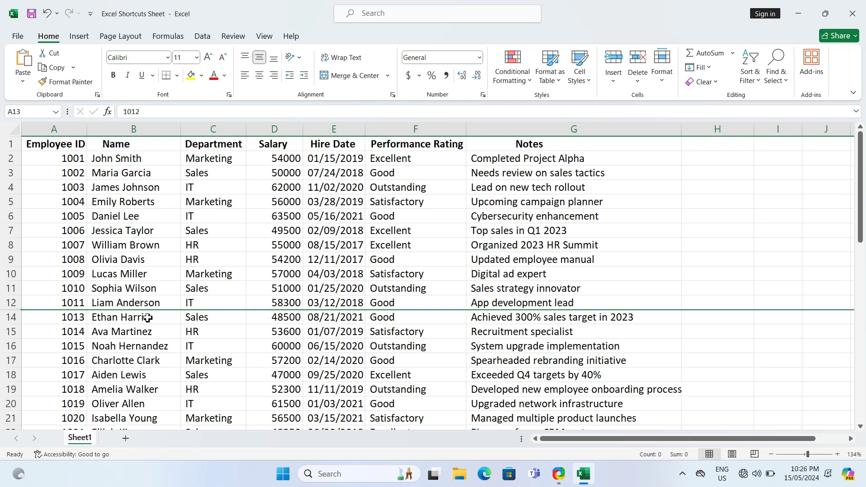
{"action": "left_click", "coordinate": [14, 317]}
{"action": "right_click", "coordinate": [23, 310]}
{"action": "left_click", "coordinate": [45, 299]}
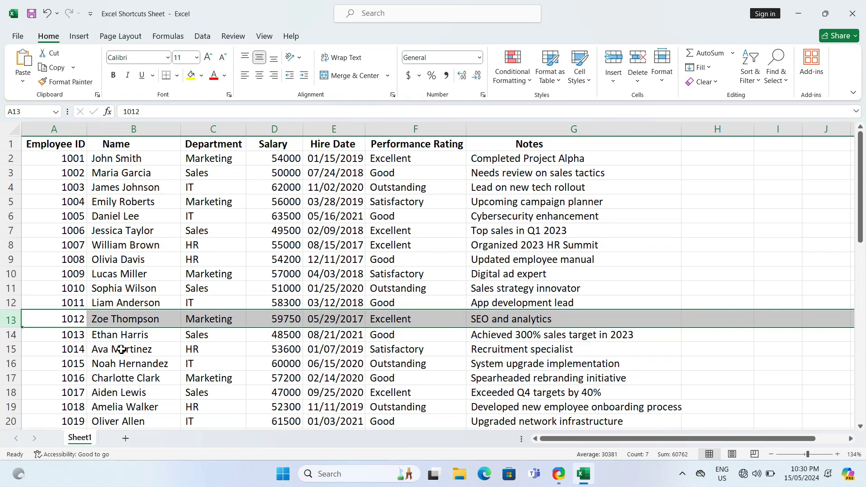
Step: Put =SUM(D2:D51) in D52 to total the salaries as 2774200
{"action": "left_click", "coordinate": [121, 350]}
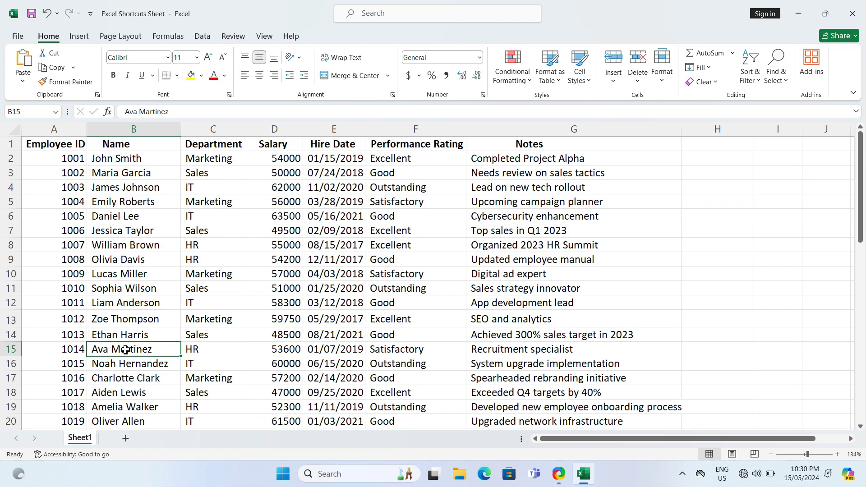
{"action": "left_click_drag", "start_coordinate": [861, 231], "coordinate": [864, 431]}
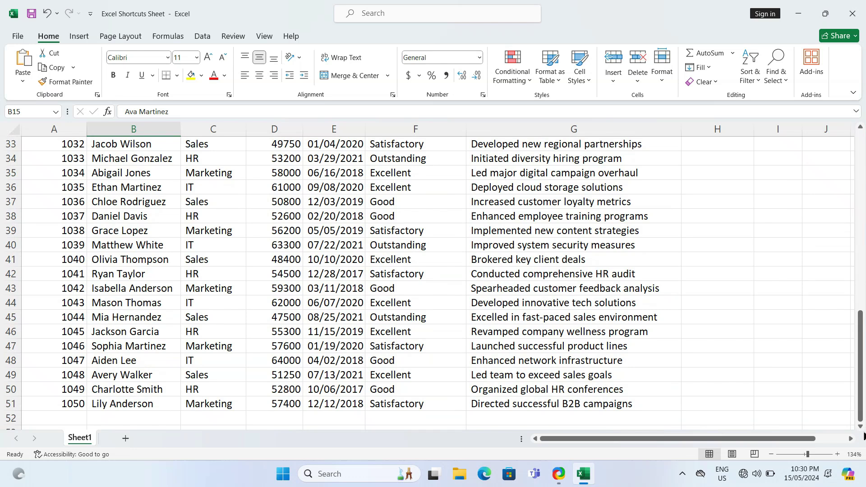
{"action": "left_click", "coordinate": [288, 420]}
{"action": "key", "text": "shift+F3"}
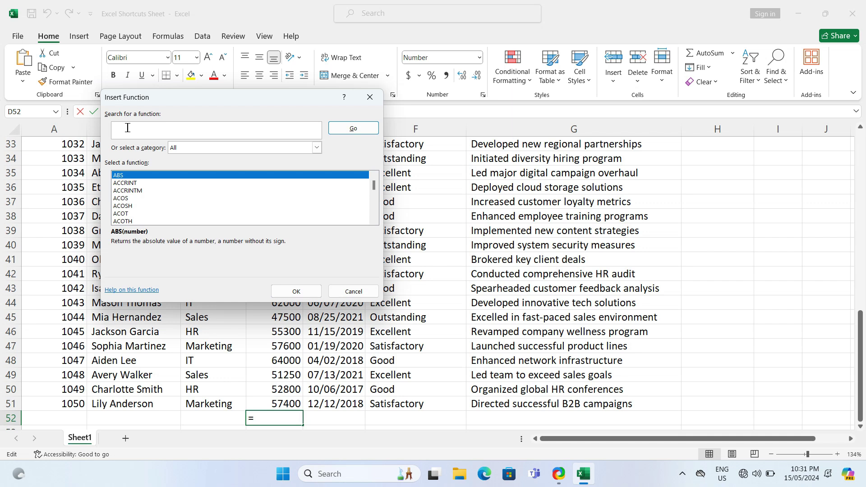
{"action": "type", "text": "um"}
{"action": "left_click", "coordinate": [353, 128]}
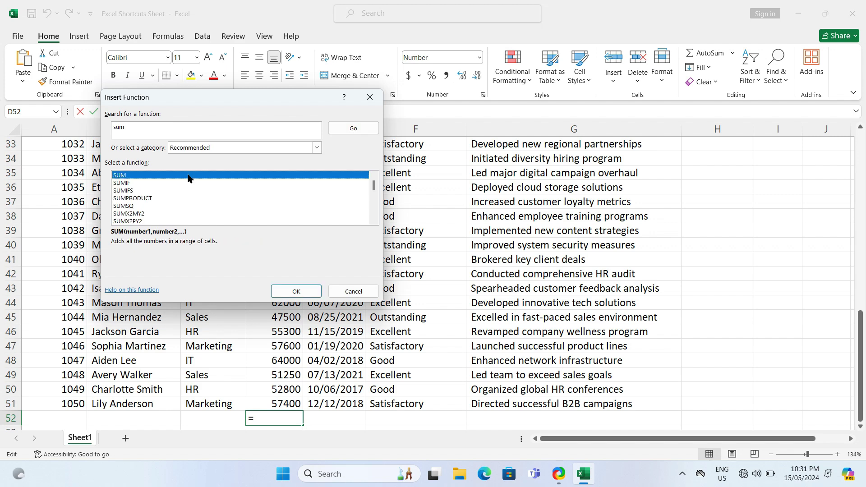
{"action": "left_click", "coordinate": [302, 292]}
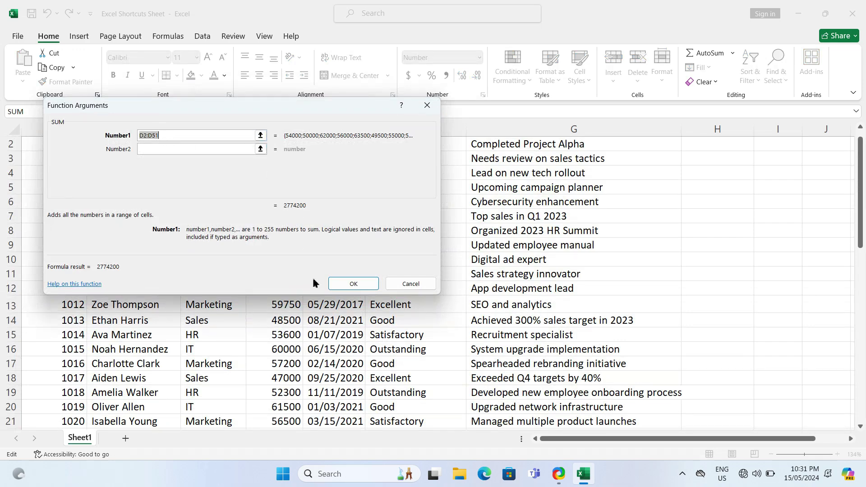
{"action": "left_click", "coordinate": [344, 283]}
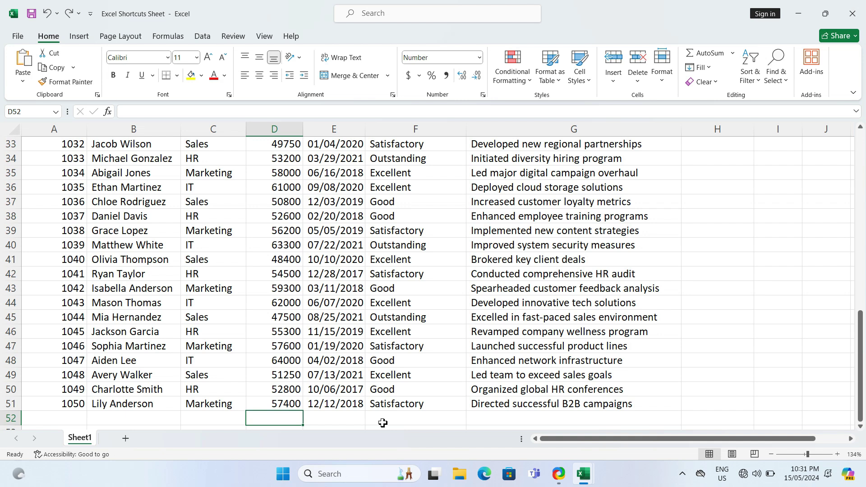
{"action": "key", "text": "ctrl+Tab"}
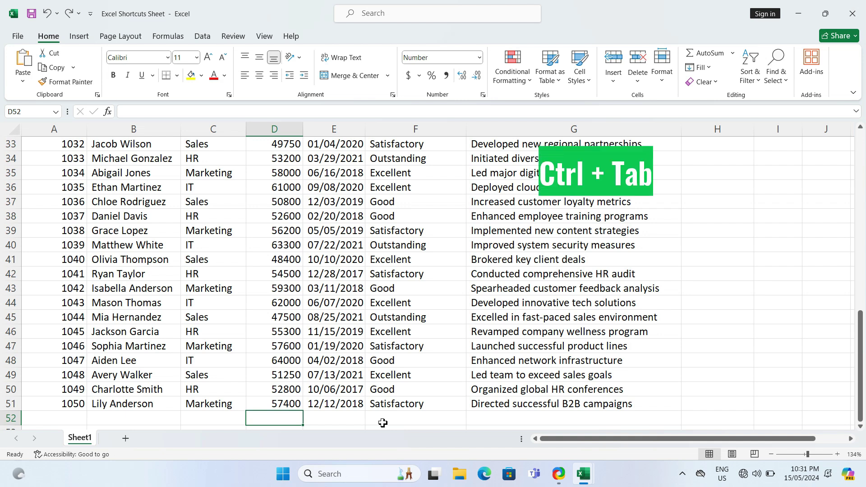
{"action": "key", "text": "ctrl+Tab"}
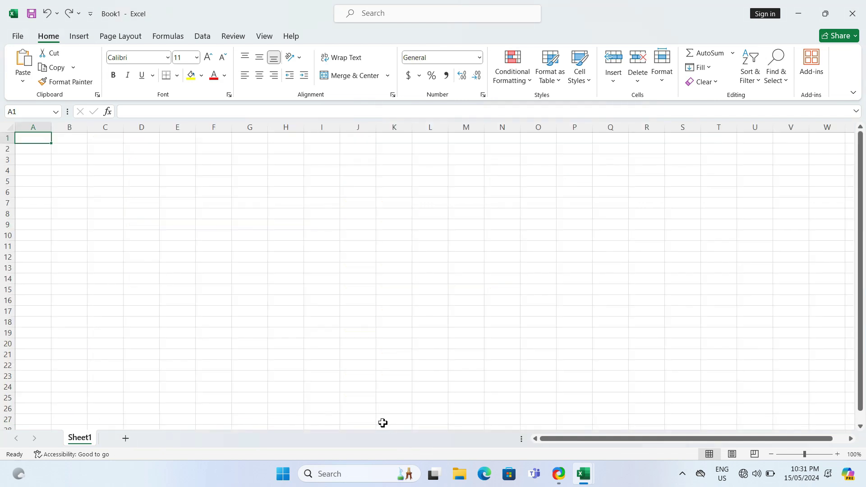
{"action": "key", "text": "ctrl+Tab"}
{"action": "key", "text": "ctrl+Tab"}
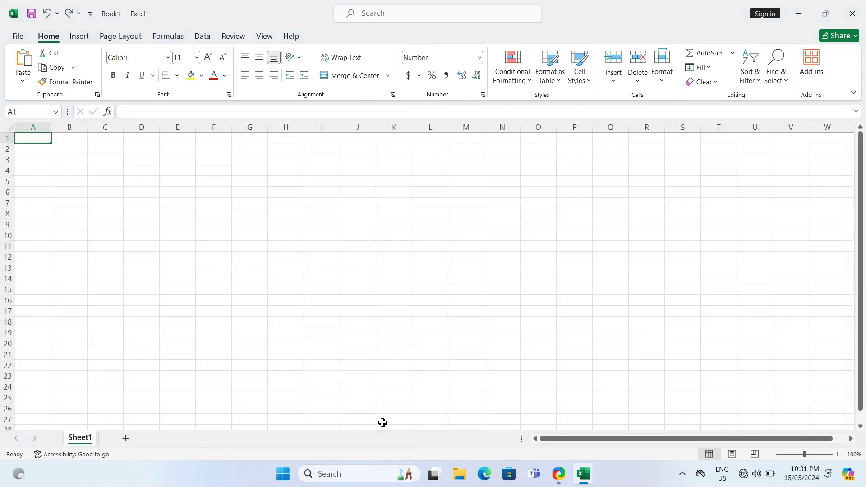
{"action": "key", "text": "ctrl+Tab"}
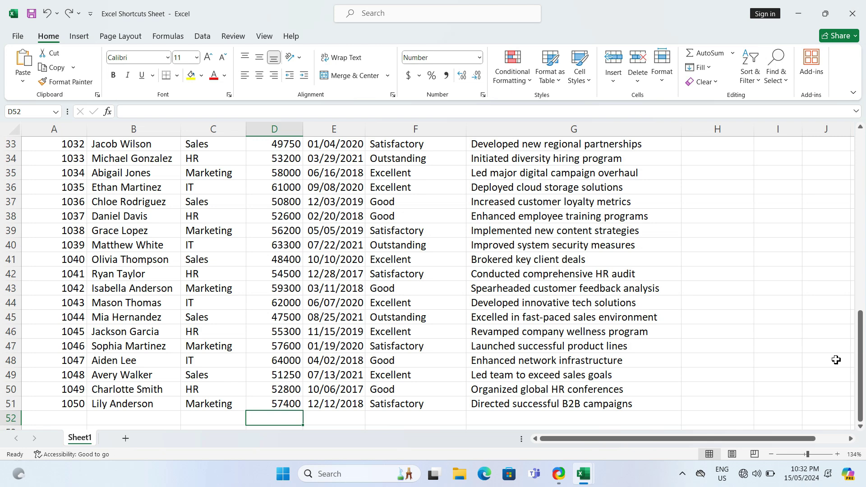
Step: Use Find and Replace to change all 20 occurrences of 'sales' to 'business development'
{"action": "key", "text": "ctrl+f"}
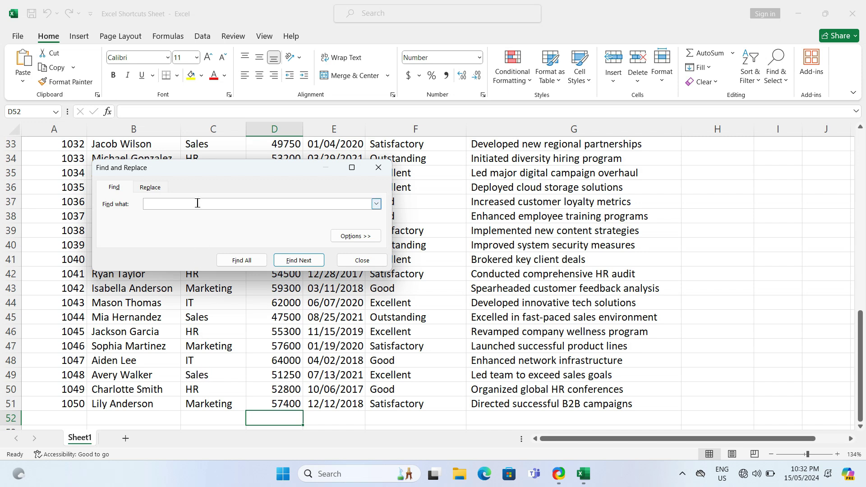
{"action": "type", "text": "sales"}
{"action": "left_click", "coordinate": [154, 187]}
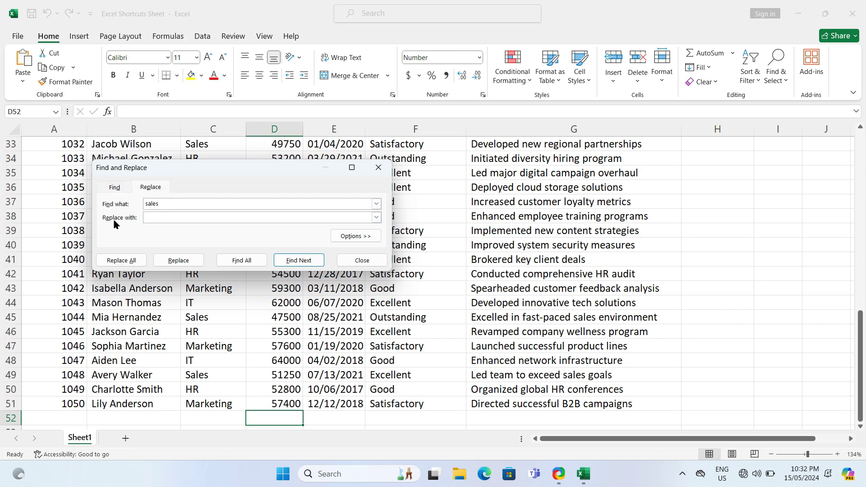
{"action": "left_click", "coordinate": [153, 219]}
{"action": "type", "text": "business development"}
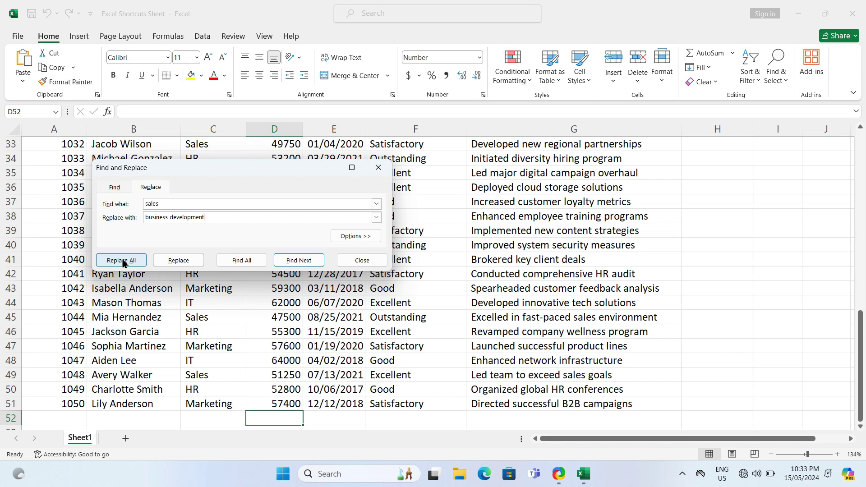
{"action": "left_click", "coordinate": [123, 261]}
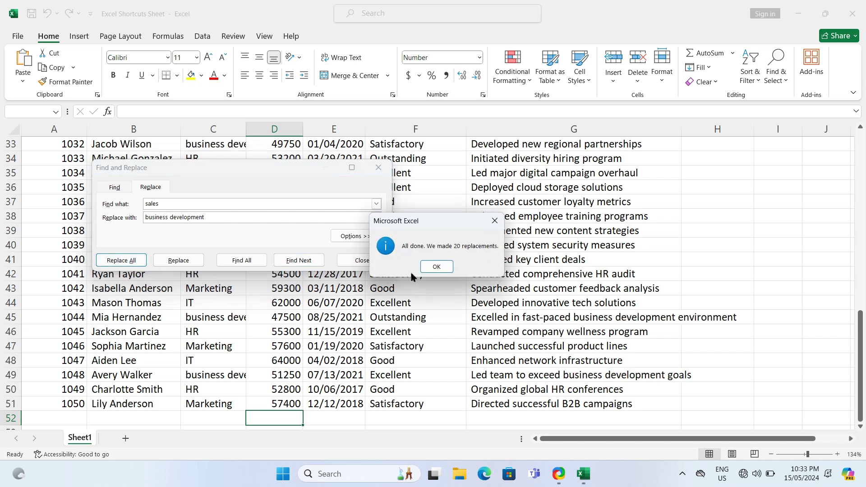
{"action": "left_click", "coordinate": [444, 268]}
{"action": "left_click", "coordinate": [378, 261]}
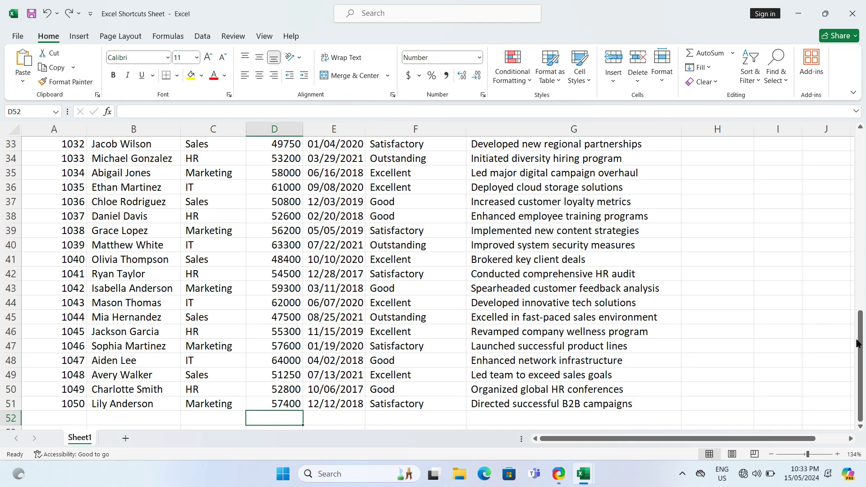
Step: Apply Currency format to the Salary column D so values read like $54,000.00
{"action": "left_click_drag", "start_coordinate": [859, 345], "coordinate": [861, 132]}
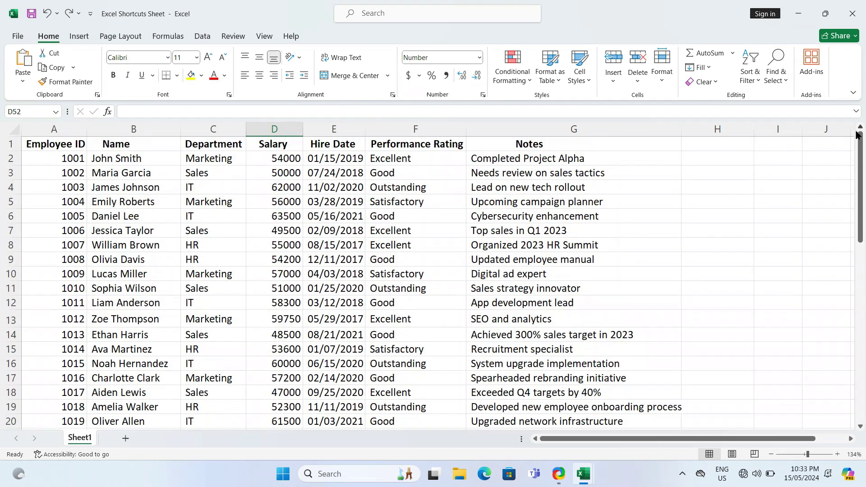
{"action": "left_click", "coordinate": [285, 132]}
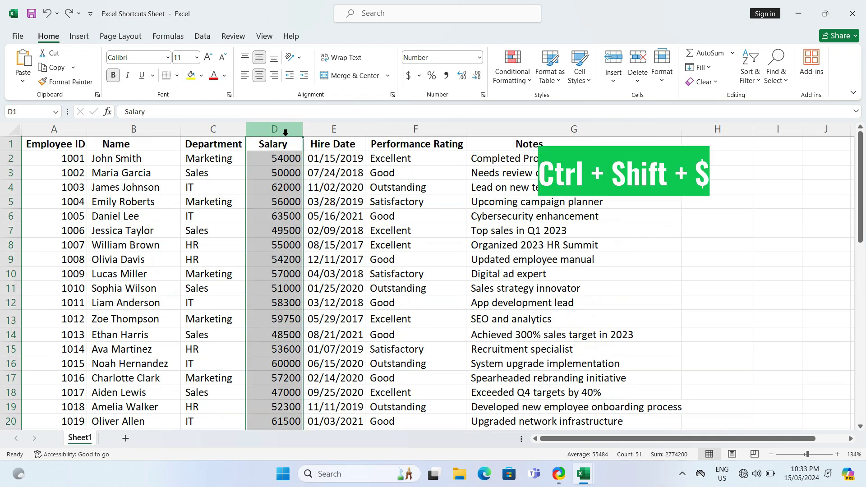
{"action": "key", "text": "ctrl+shift+dollar"}
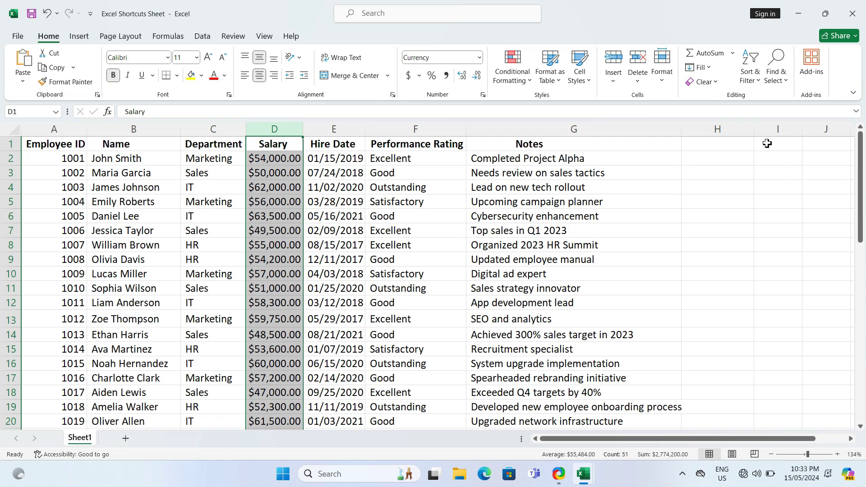
{"action": "mouse_move", "coordinate": [861, 165]}
{"action": "left_mouse_down"}
{"action": "mouse_move", "coordinate": [860, 302]}
{"action": "mouse_move", "coordinate": [862, 158]}
{"action": "left_mouse_up"}
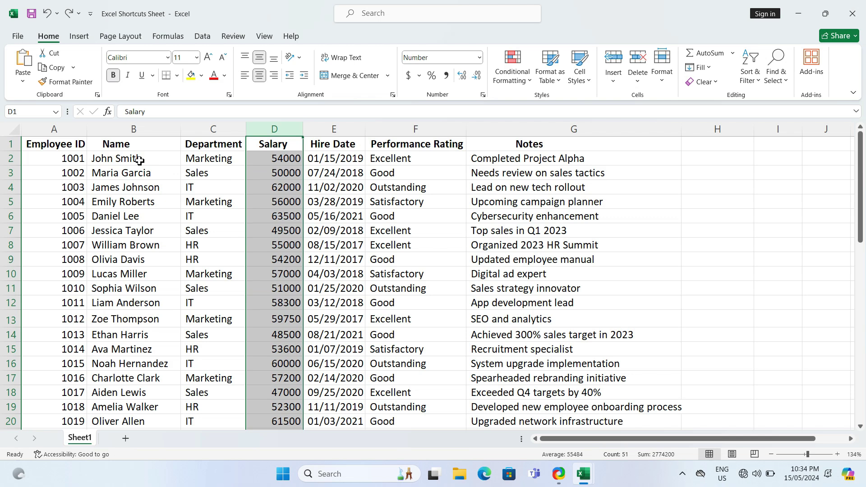
Step: Insert a blank column C before Department with the heading 'First Name'
{"action": "left_click", "coordinate": [213, 129]}
{"action": "key", "text": "ctrl+shift+equal"}
{"action": "left_click", "coordinate": [208, 141]}
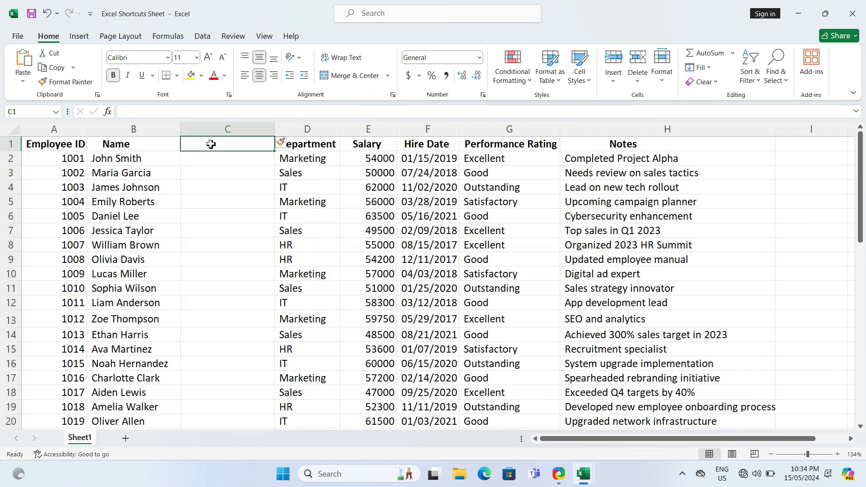
{"action": "type", "text": "First Name"}
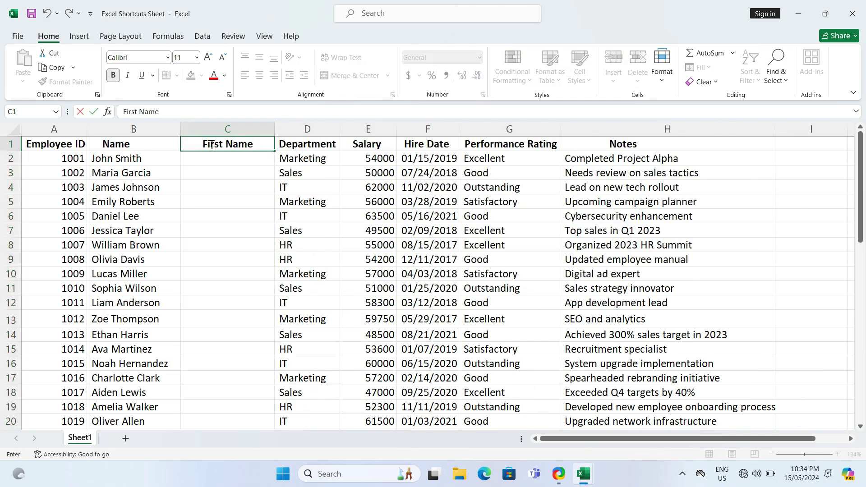
{"action": "left_click", "coordinate": [225, 161]}
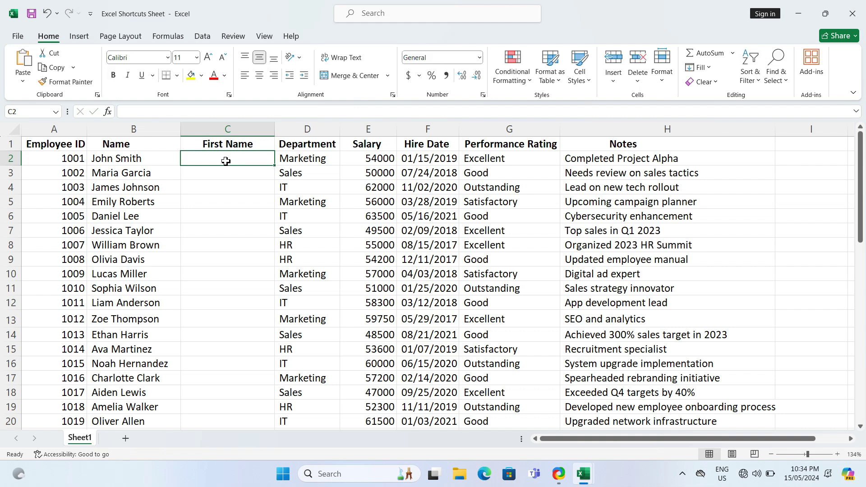
Step: Enter 'John' as the example and Flash Fill first names down to Lily
{"action": "type", "text": "John"}
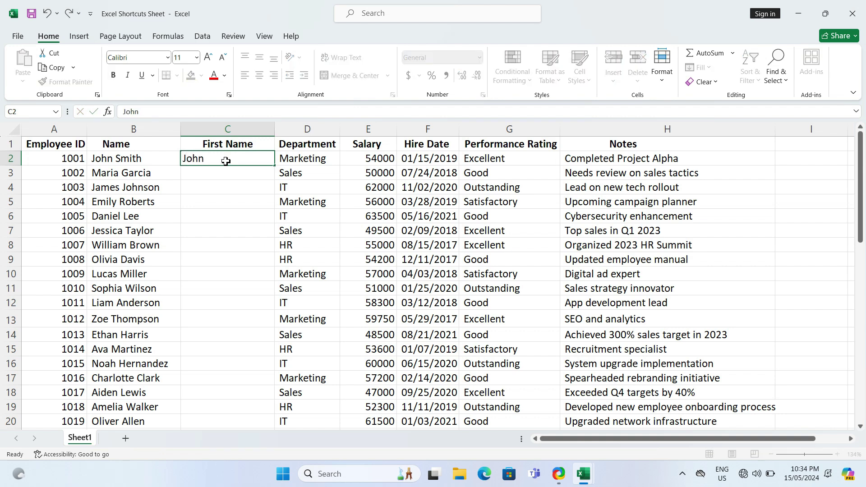
{"action": "key", "text": "Return"}
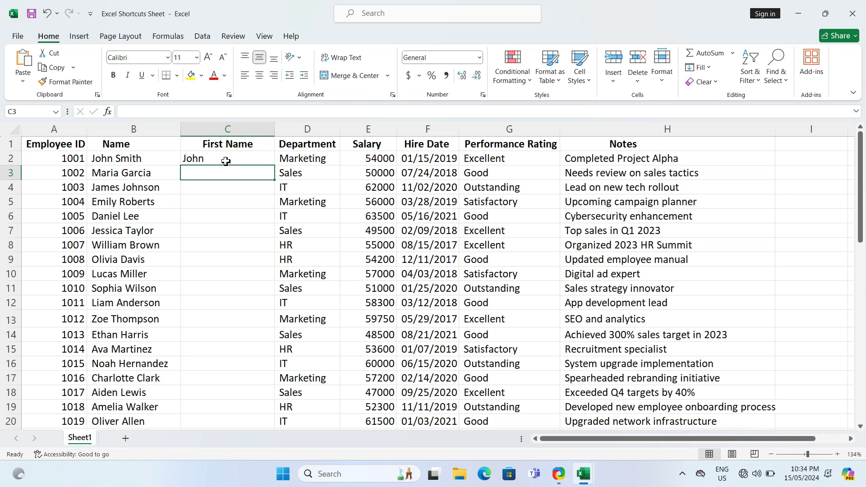
{"action": "key", "text": "ctrl+e"}
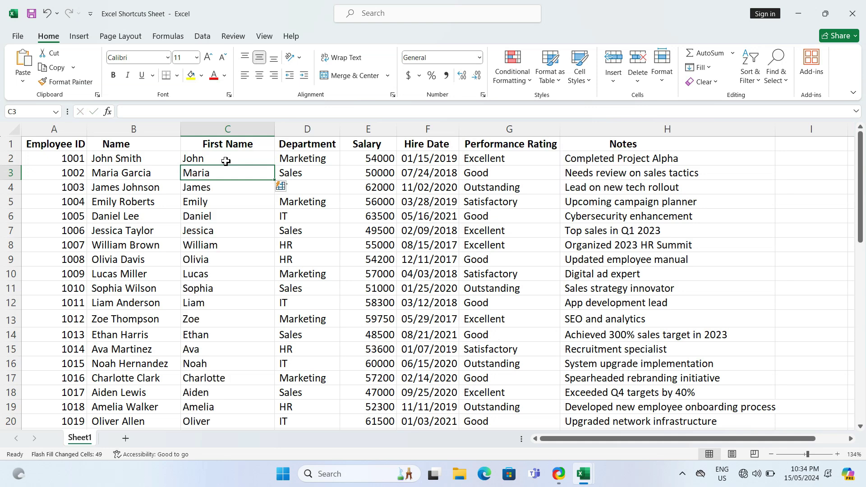
{"action": "mouse_move", "coordinate": [862, 161]}
{"action": "left_mouse_down"}
{"action": "mouse_move", "coordinate": [863, 362]}
{"action": "mouse_move", "coordinate": [860, 158]}
{"action": "left_mouse_up"}
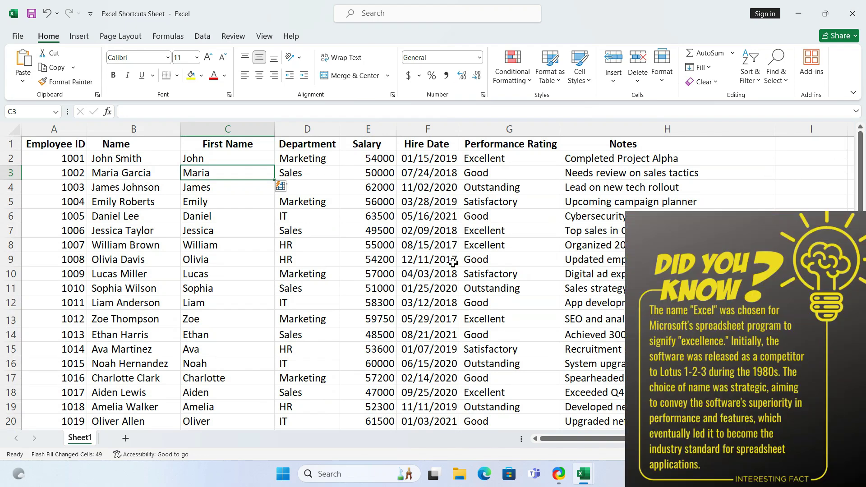
{"action": "left_click", "coordinate": [214, 201]}
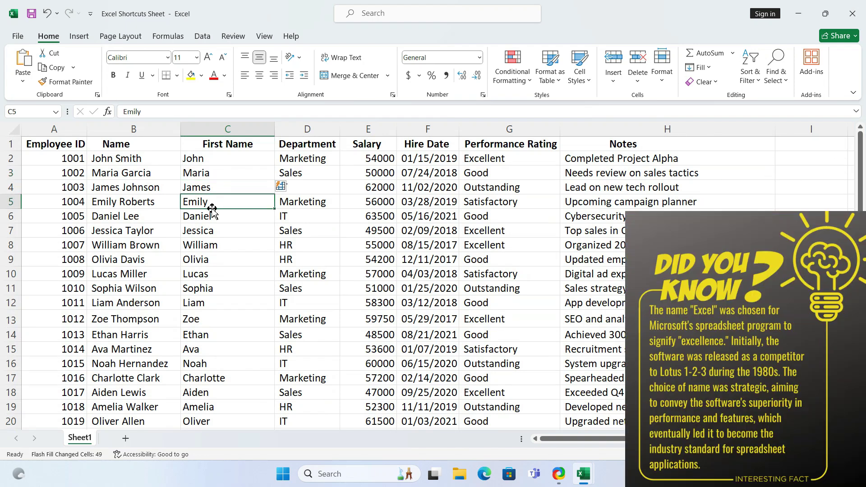